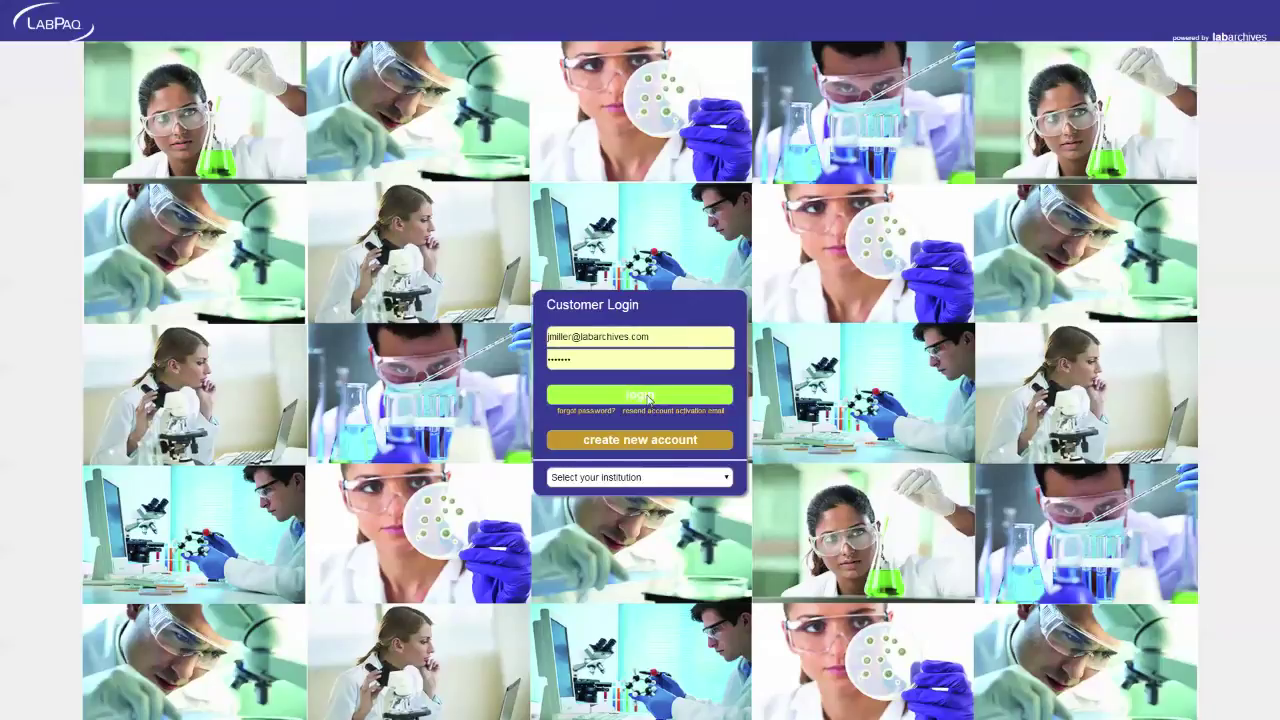
# Log in on the Customer Login form to open LabPaq Digital Notebook 1's Welcome page
pyautogui.click(648, 398)
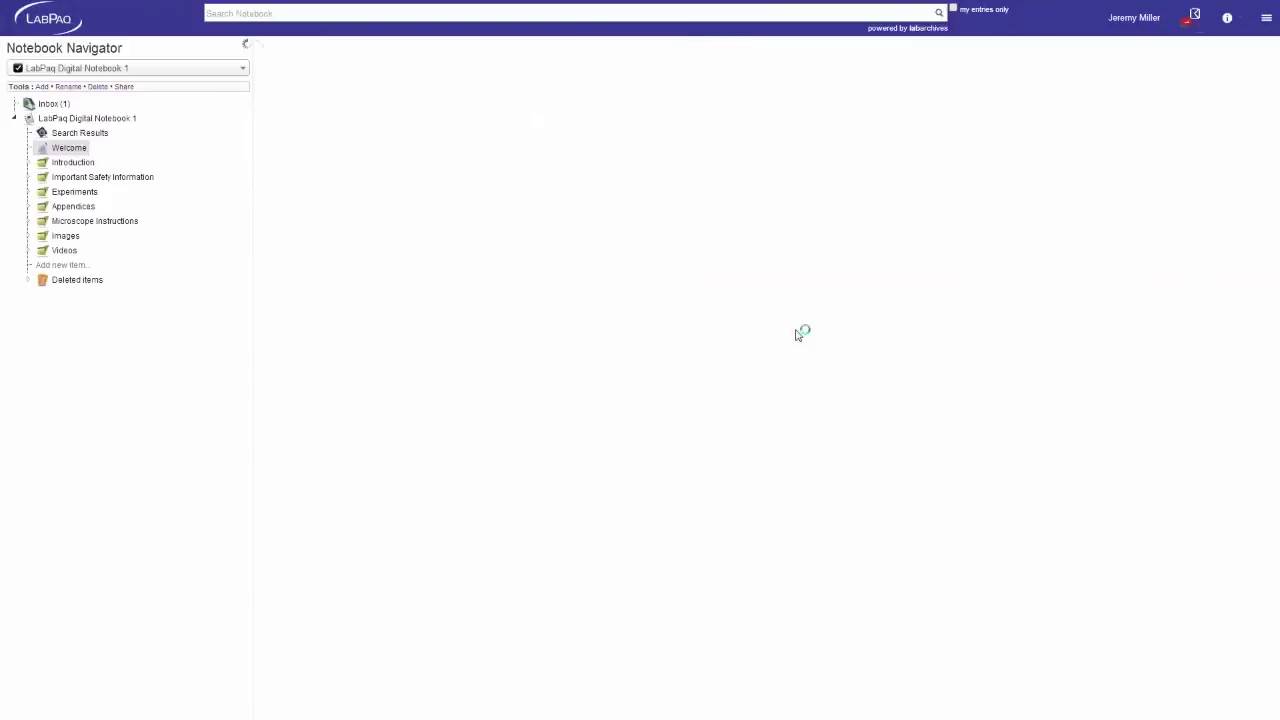
# Open Course Manager from the Utilities menu and create a new untitled course
pyautogui.click(1266, 19)
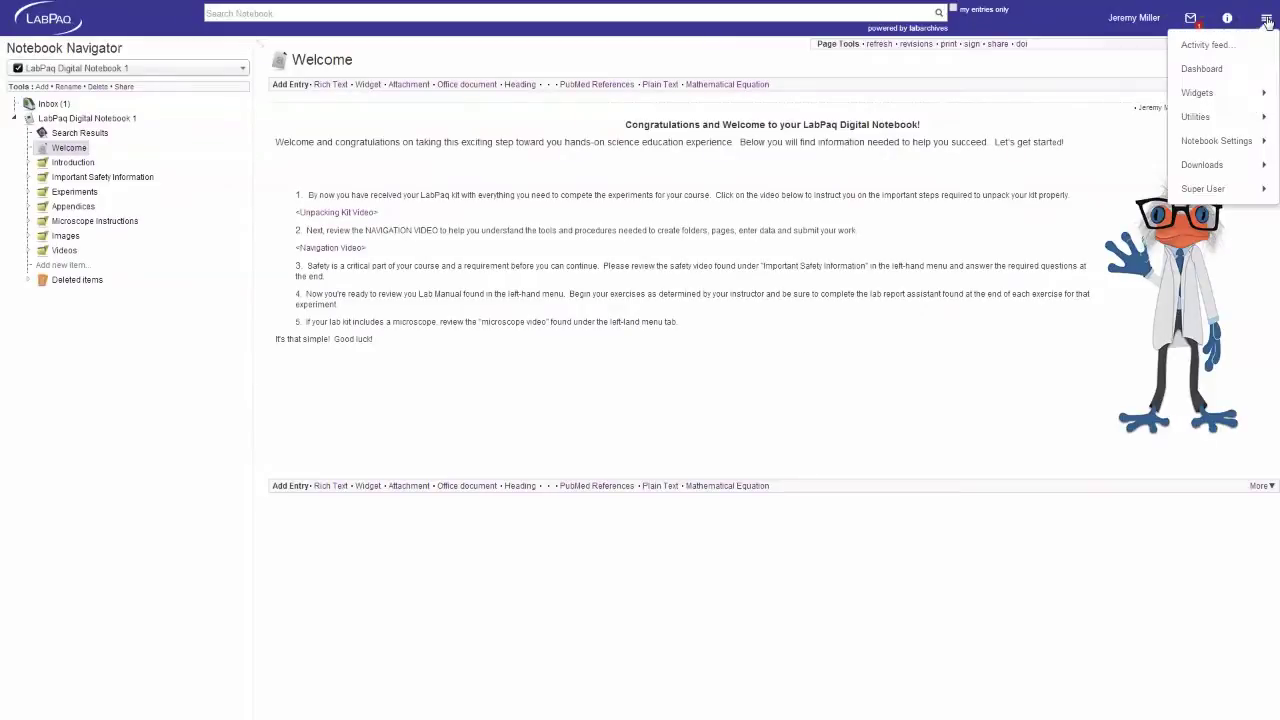
pyautogui.moveTo(1251, 122)
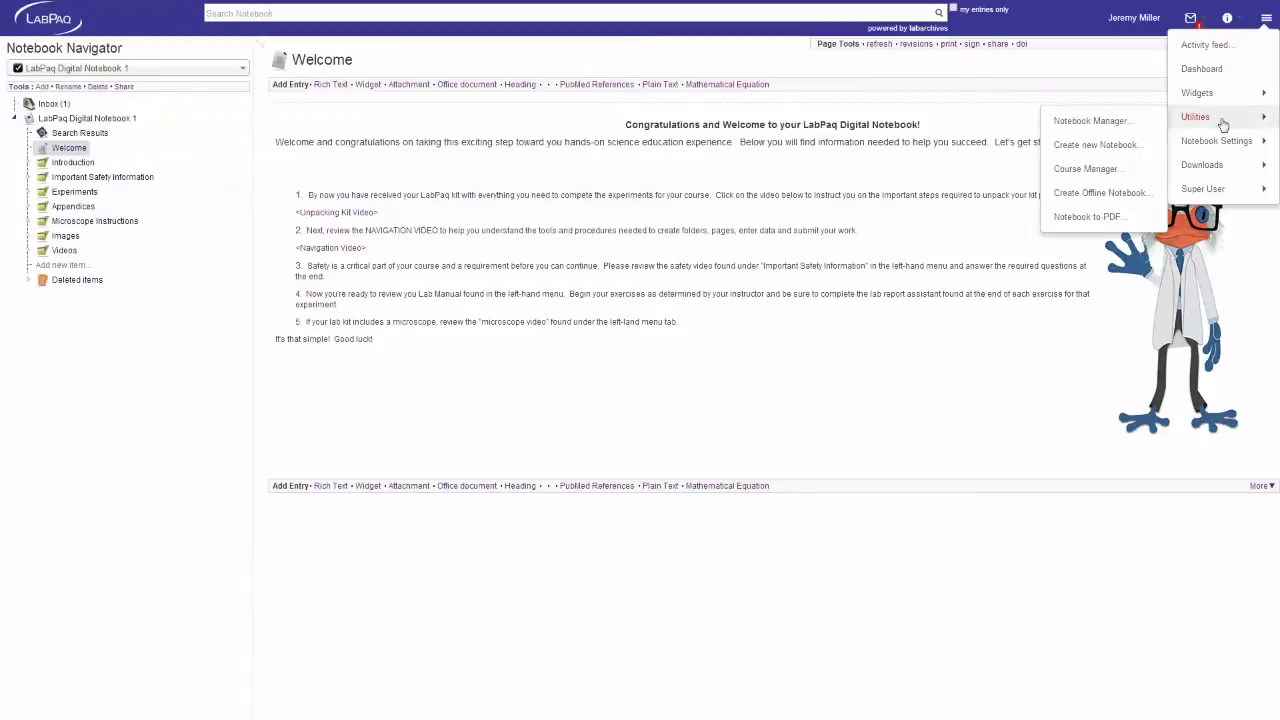
pyautogui.click(1108, 168)
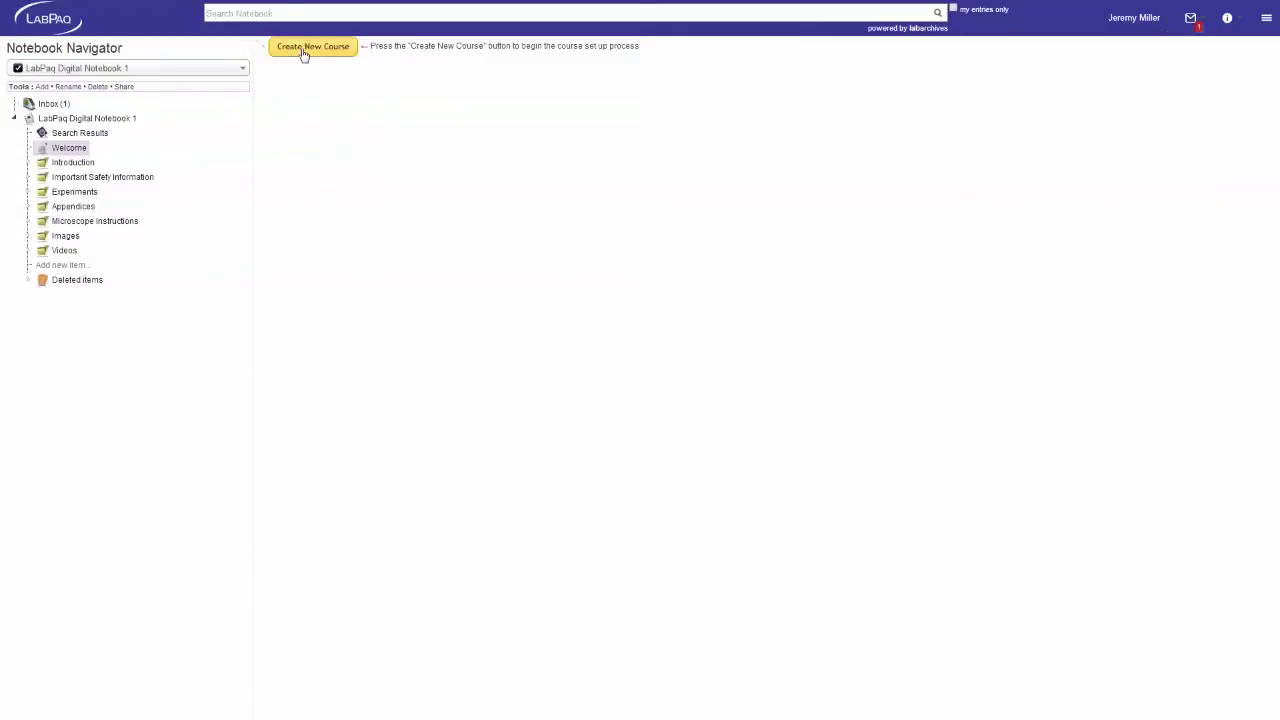
pyautogui.click(304, 50)
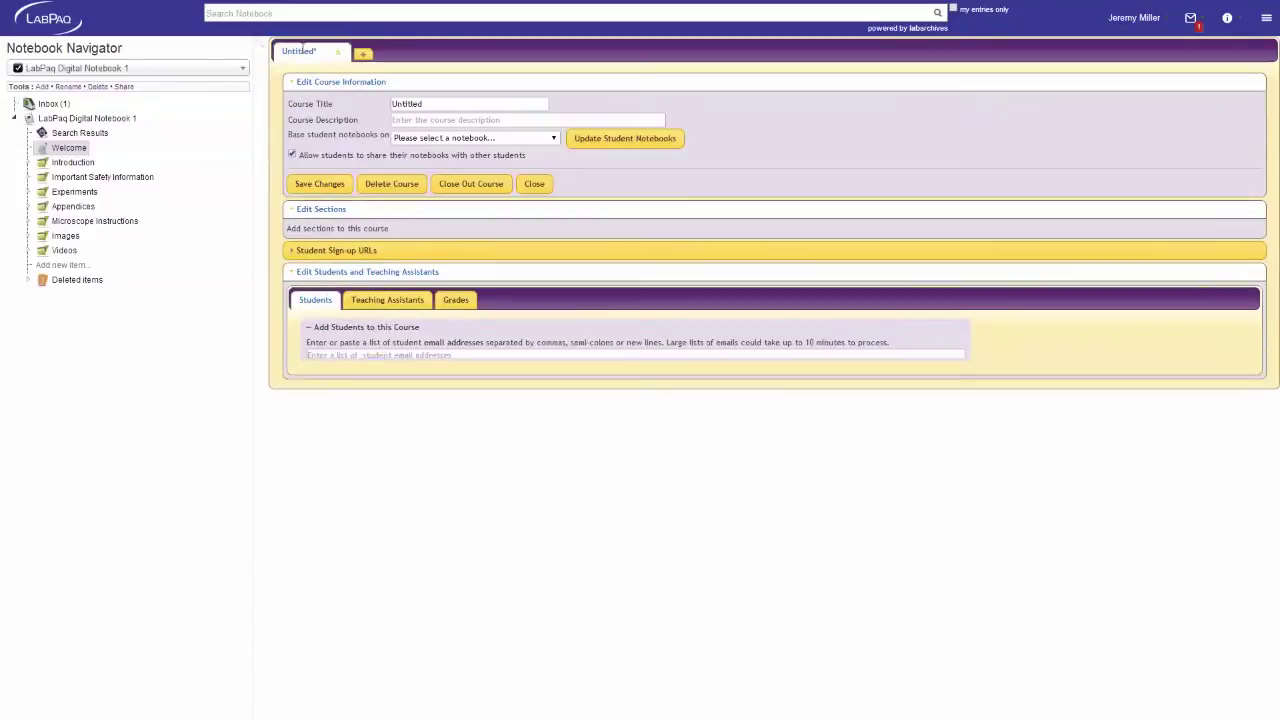
# Save course 'LabPaq TestC1', described 'TestC1', based on LabPaq Digital Notebook 1, then start another course
pyautogui.doubleClick(430, 103)
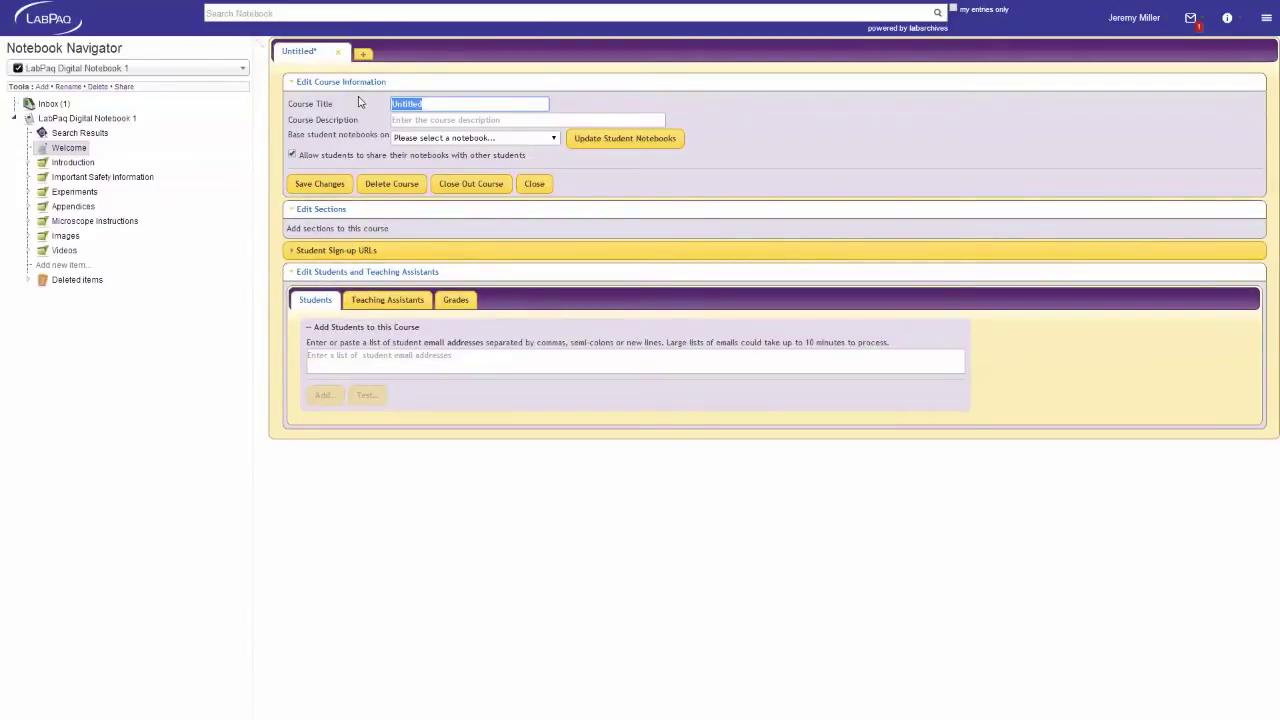
pyautogui.write('Lab')
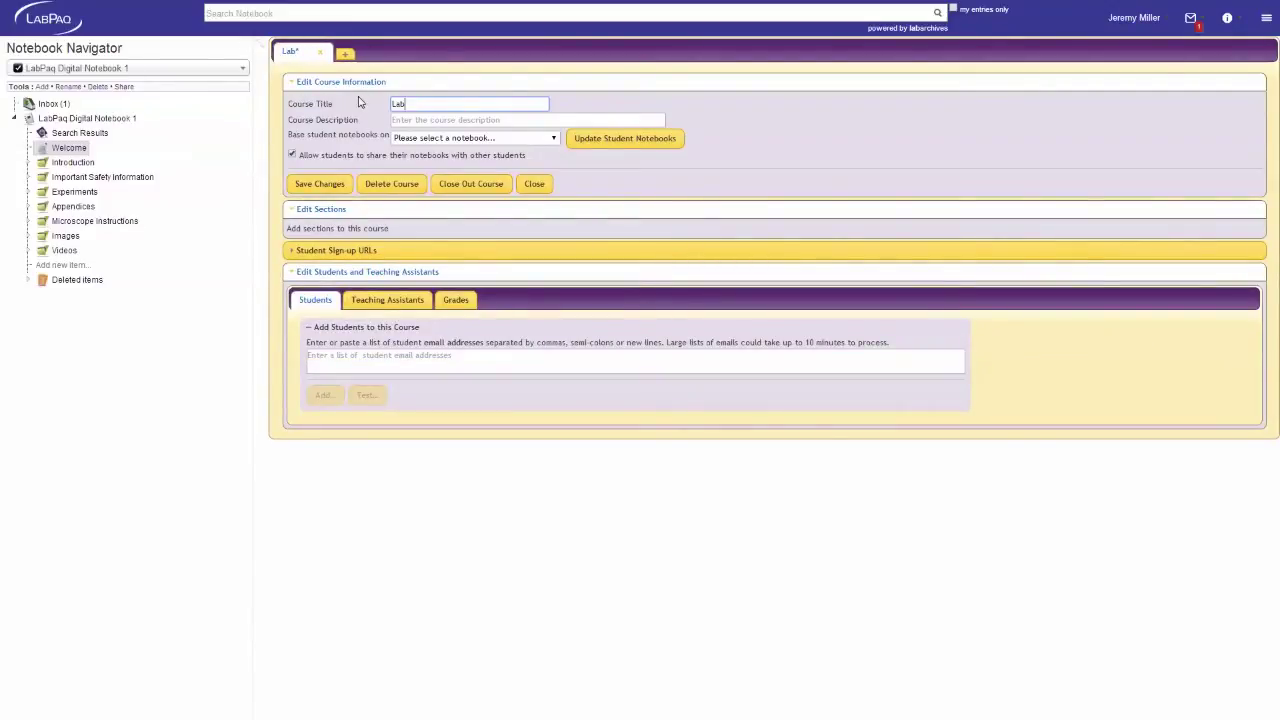
pyautogui.write('Paq')
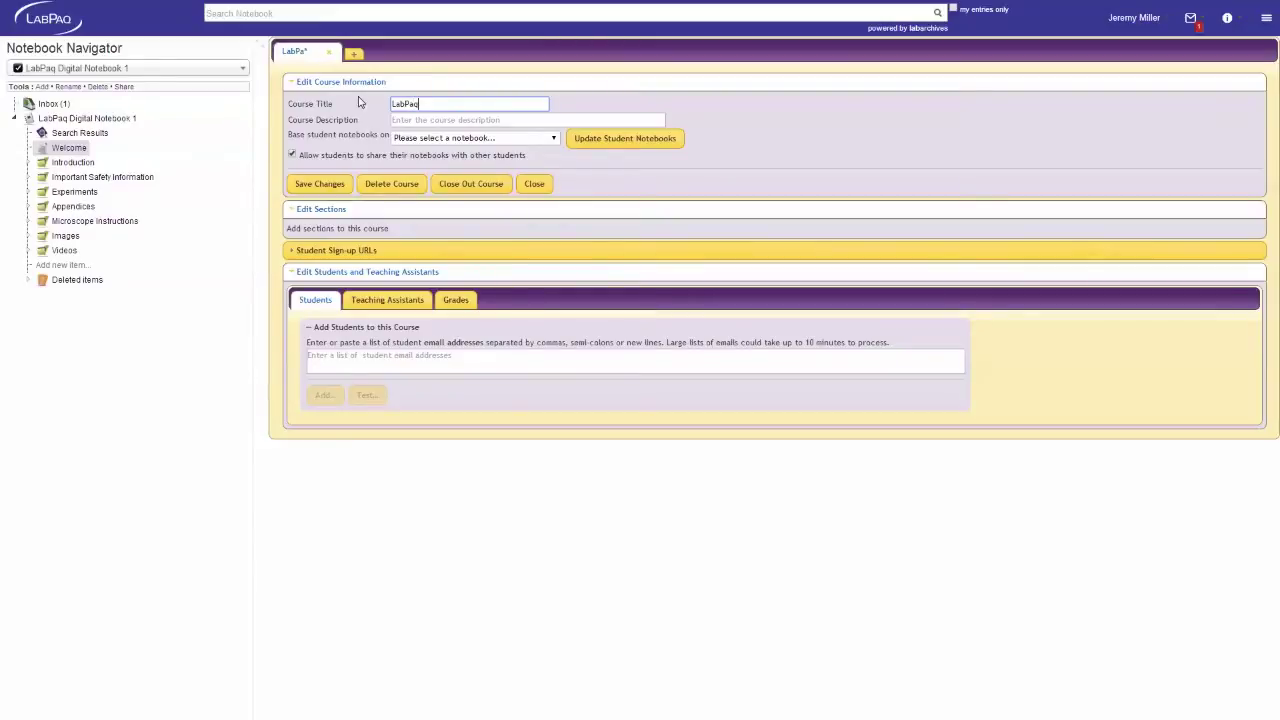
pyautogui.write(' TestCl')
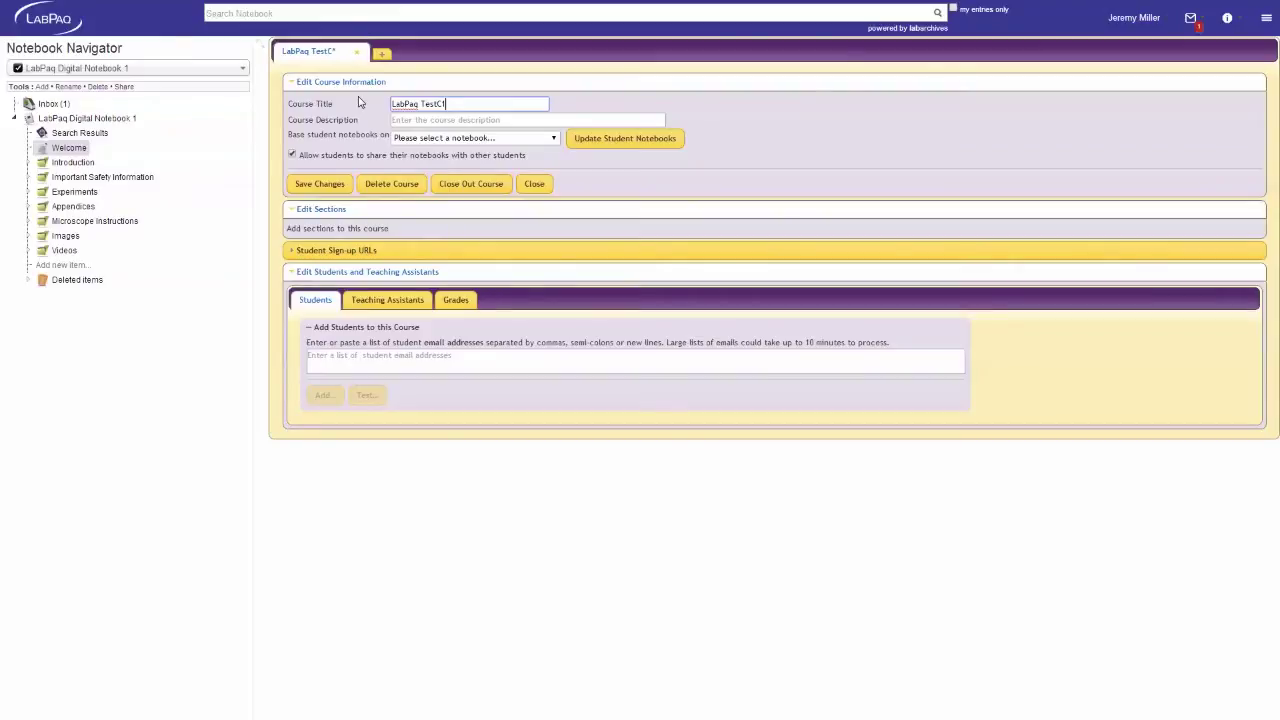
pyautogui.click(399, 119)
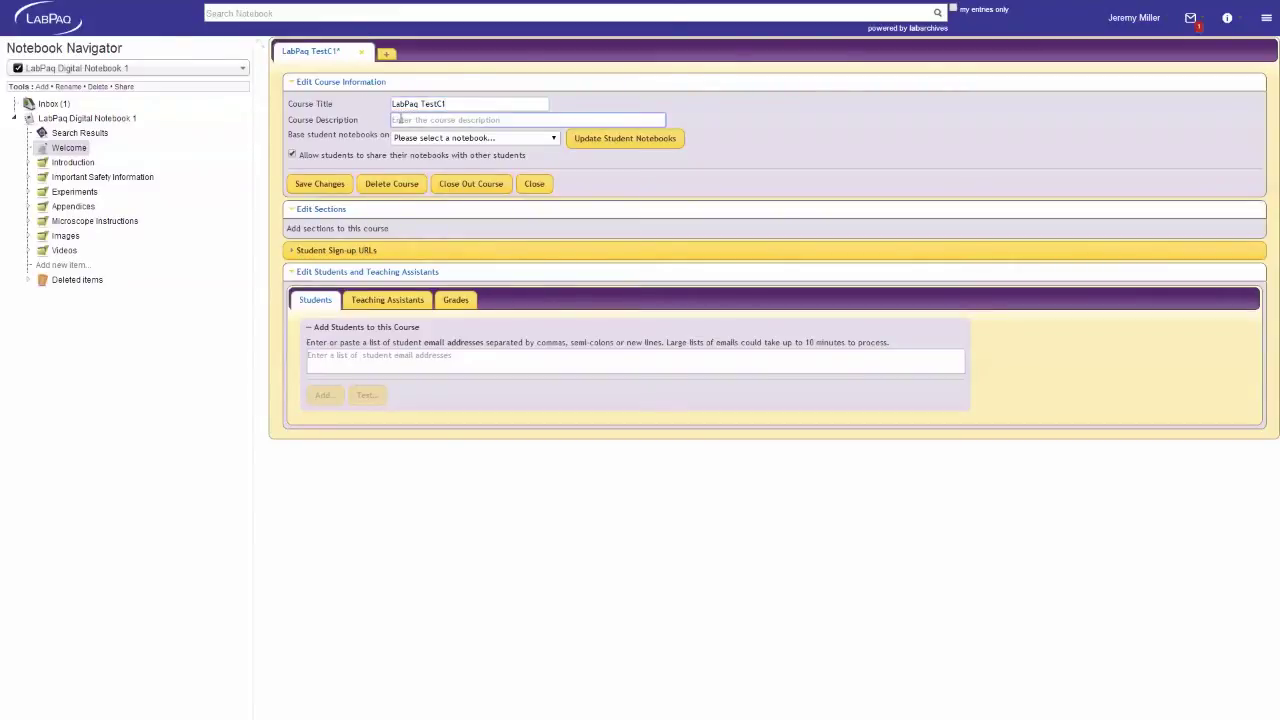
pyautogui.write('TestC1')
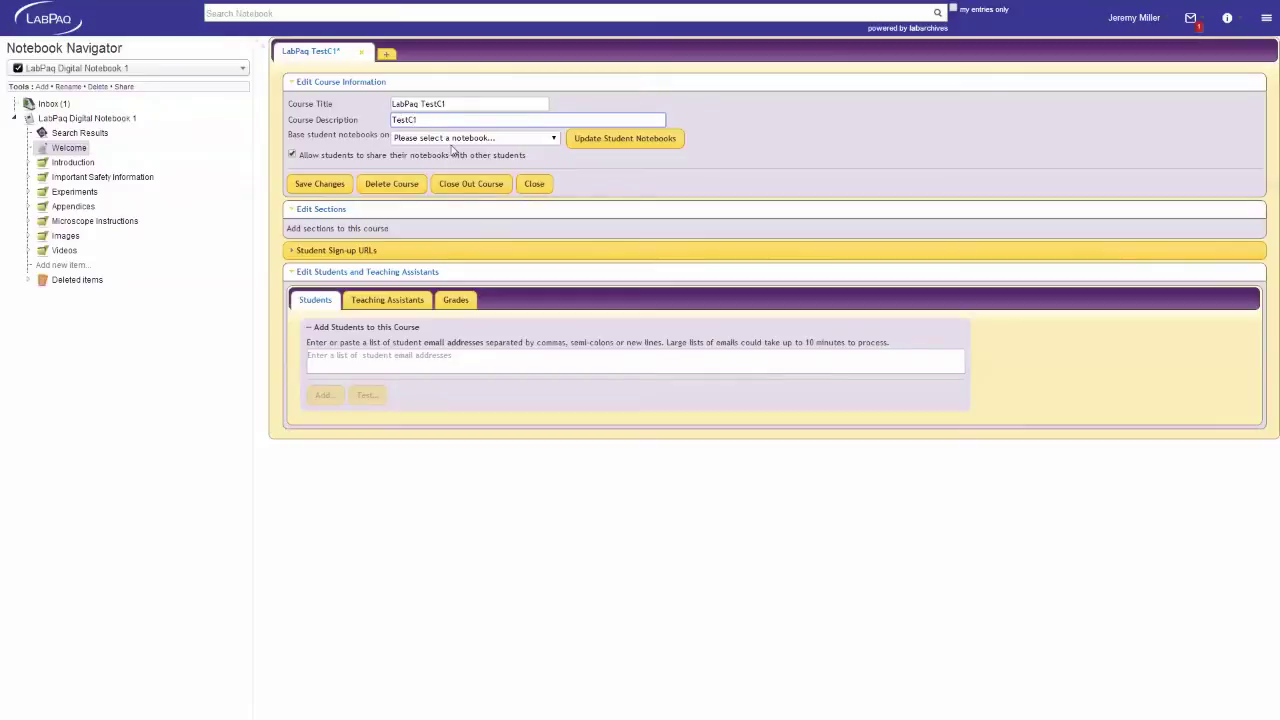
pyautogui.click(453, 140)
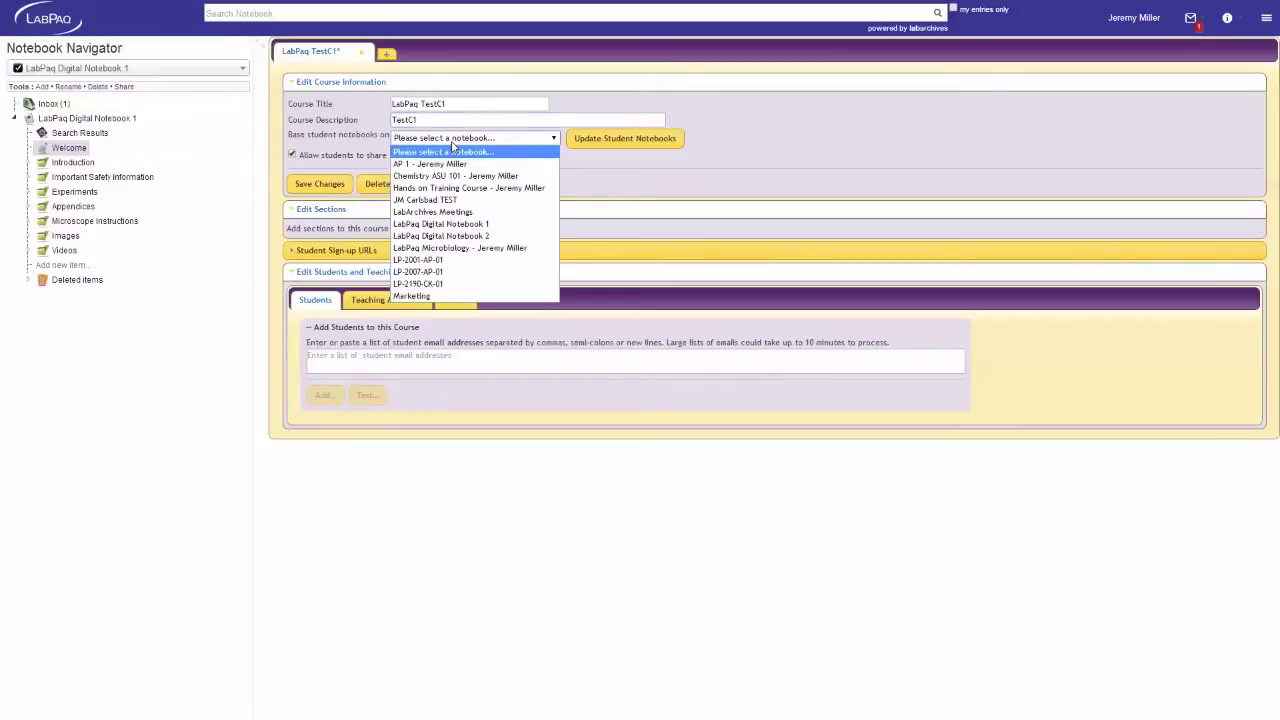
pyautogui.click(440, 224)
pyautogui.click(319, 192)
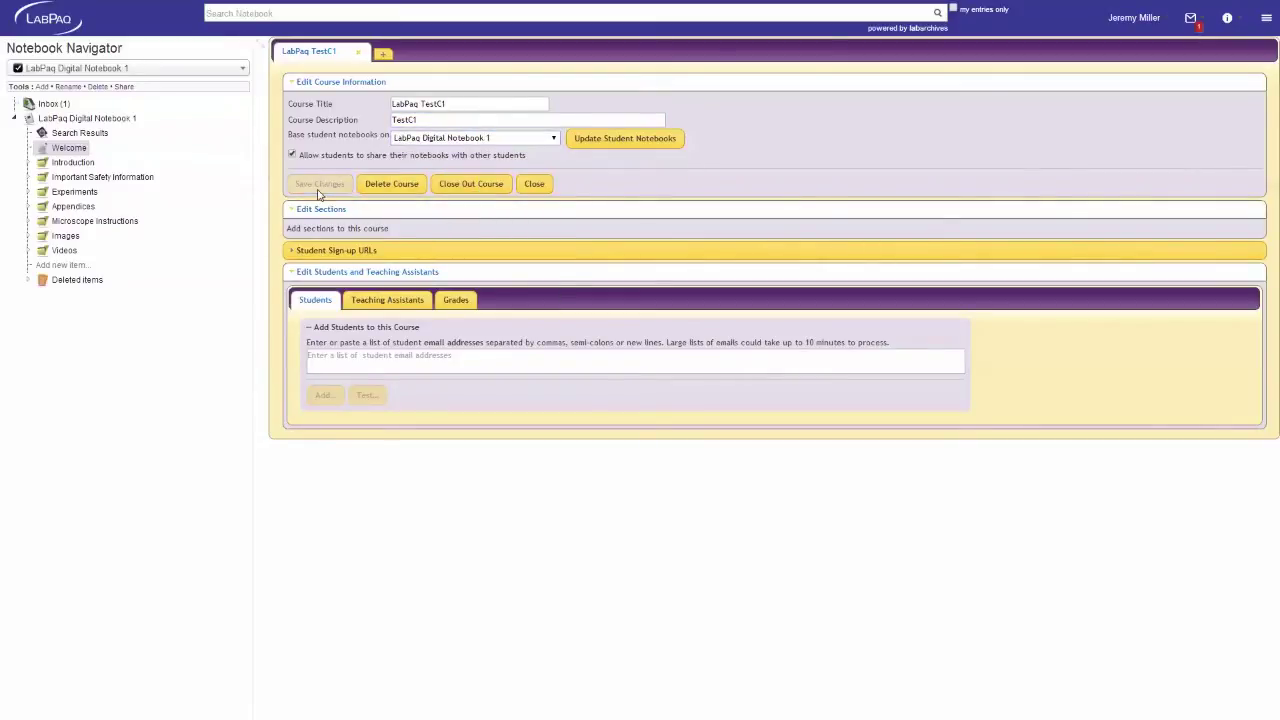
pyautogui.click(383, 53)
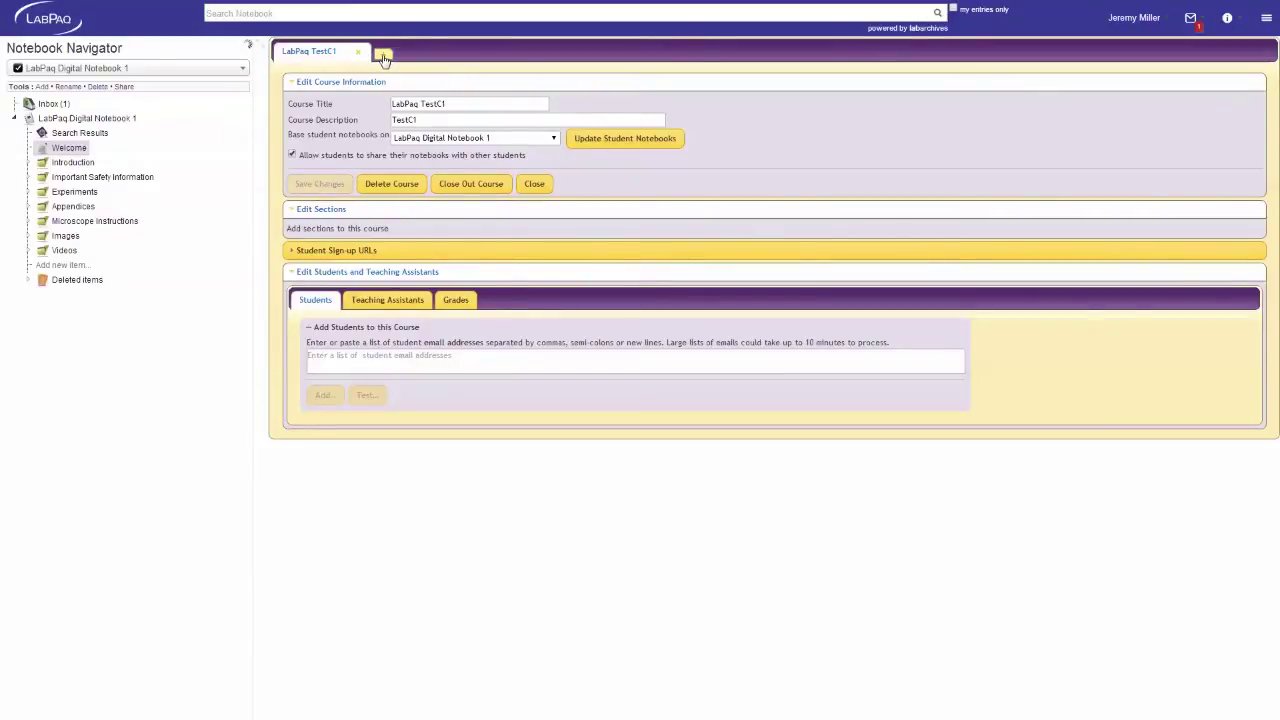
# Save course 'LabPaq TestC2', described 'TestC2', based on LabPaq Digital Notebook 2, then add a section
pyautogui.doubleClick(441, 103)
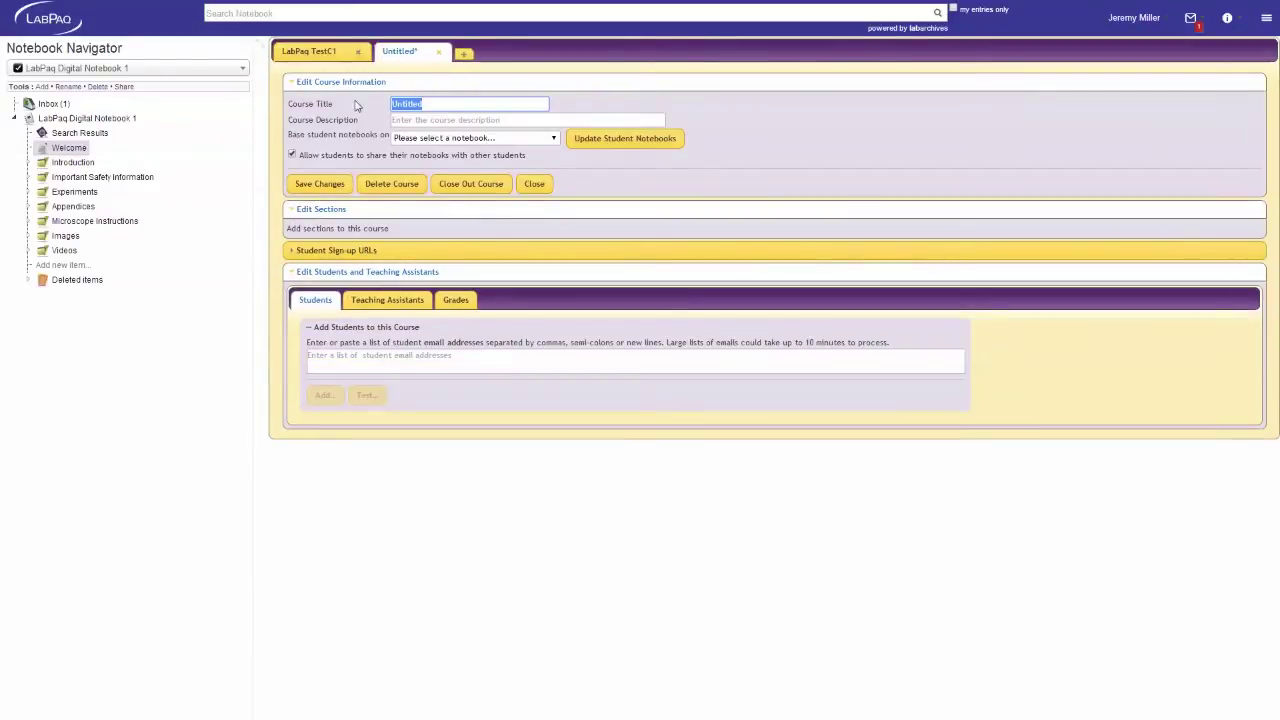
pyautogui.write('Lab')
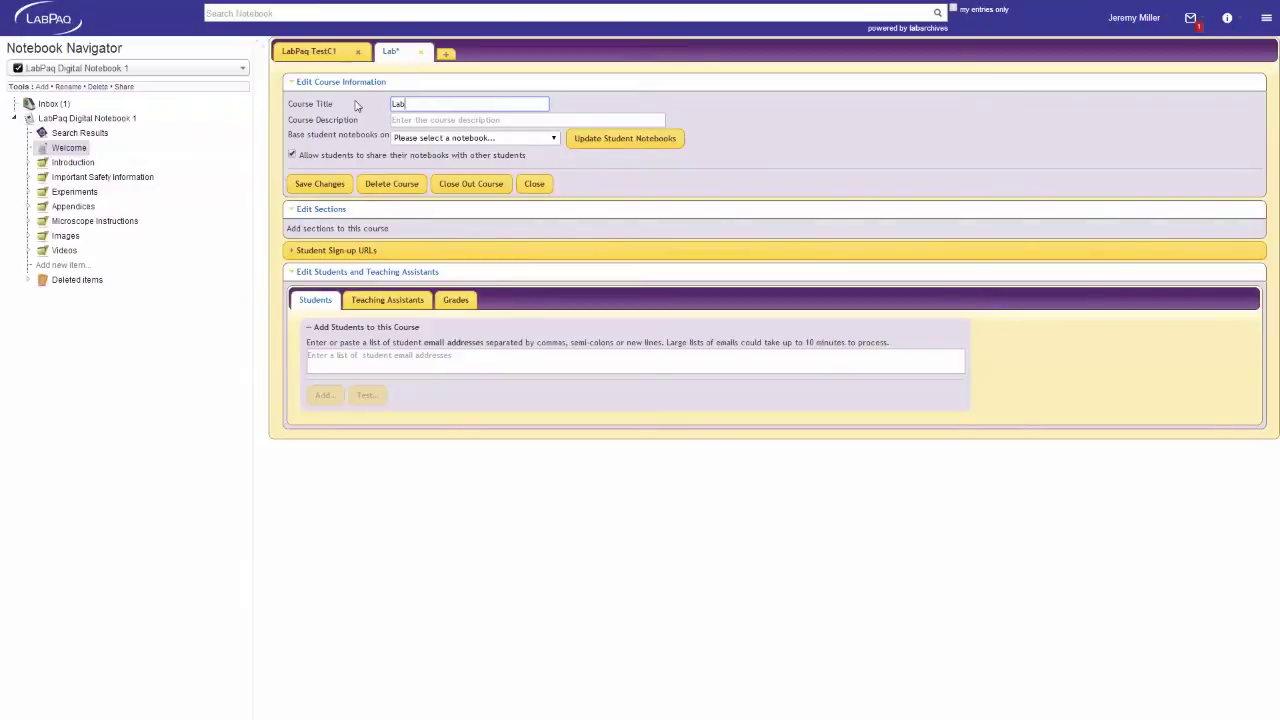
pyautogui.write('Paq 1')
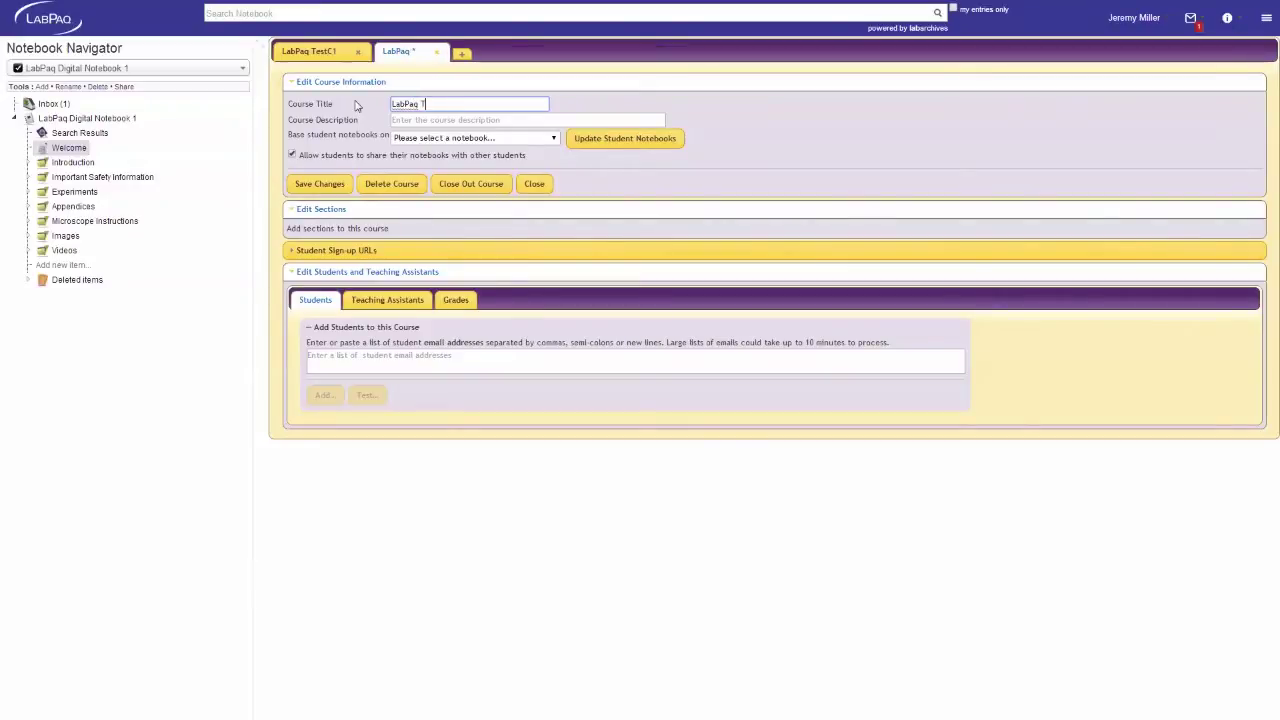
pyautogui.write('estC2')
pyautogui.click(418, 119)
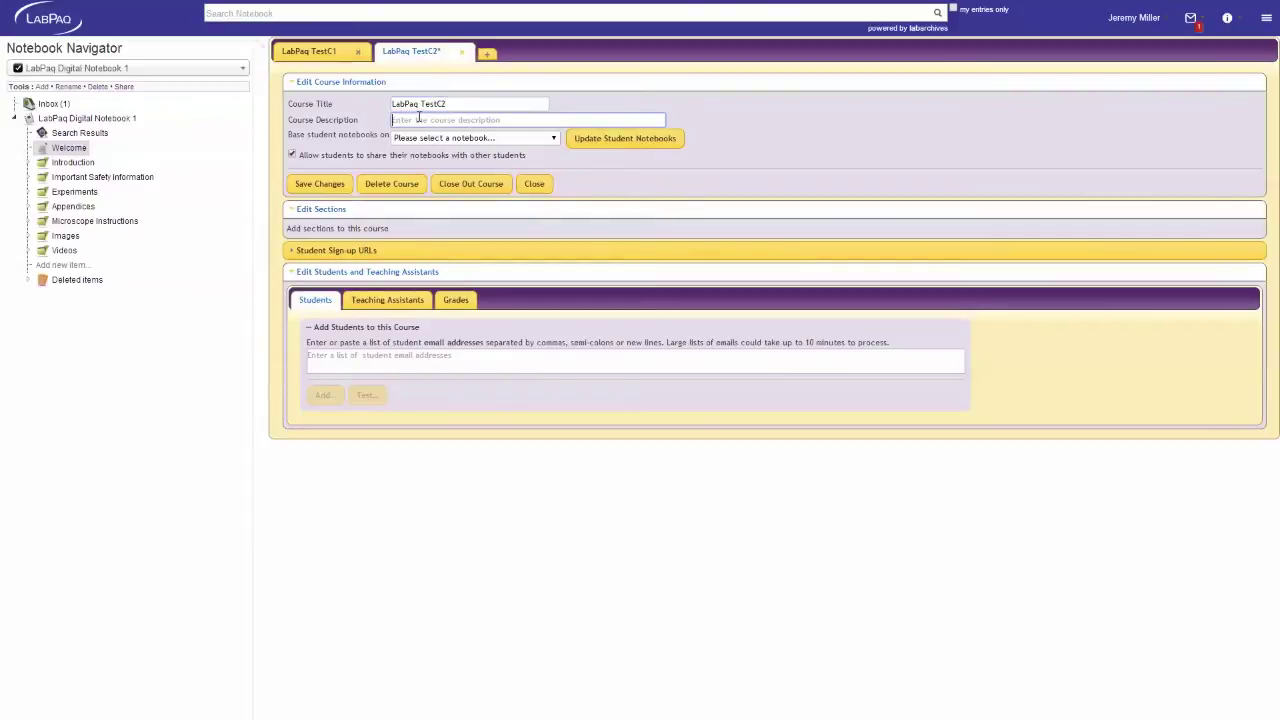
pyautogui.write('TestC2')
pyautogui.click(445, 140)
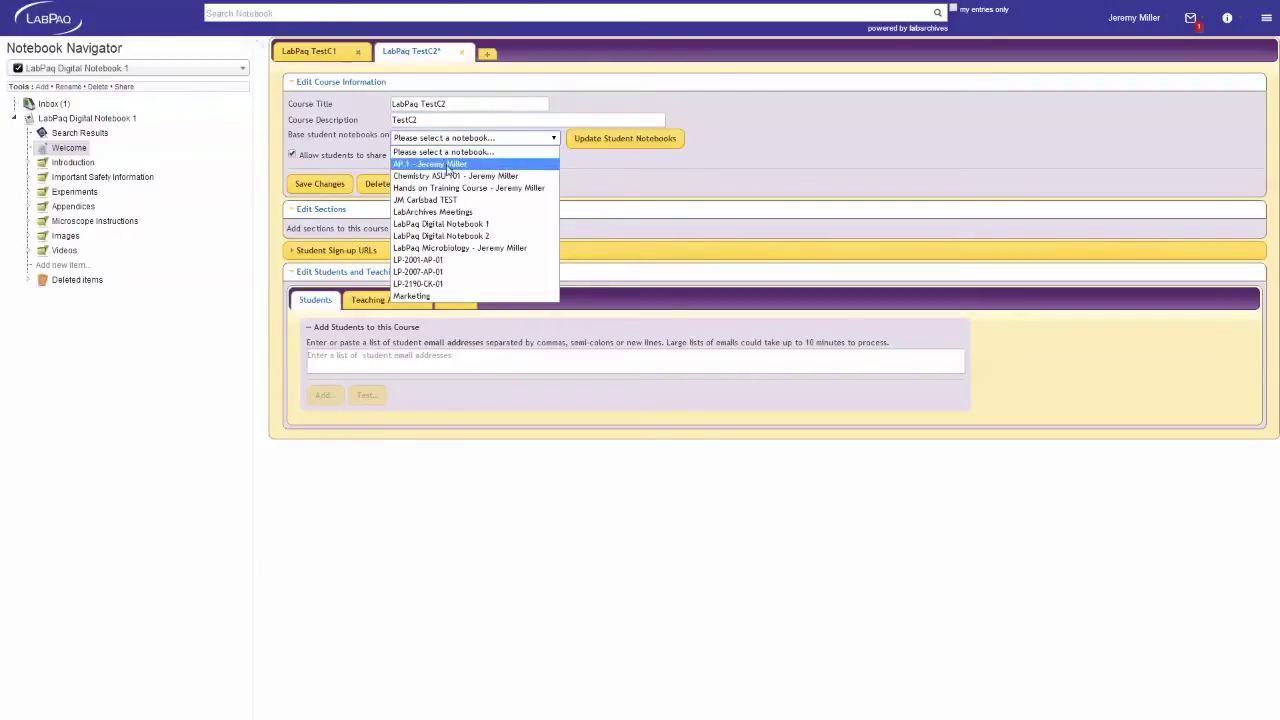
pyautogui.click(450, 240)
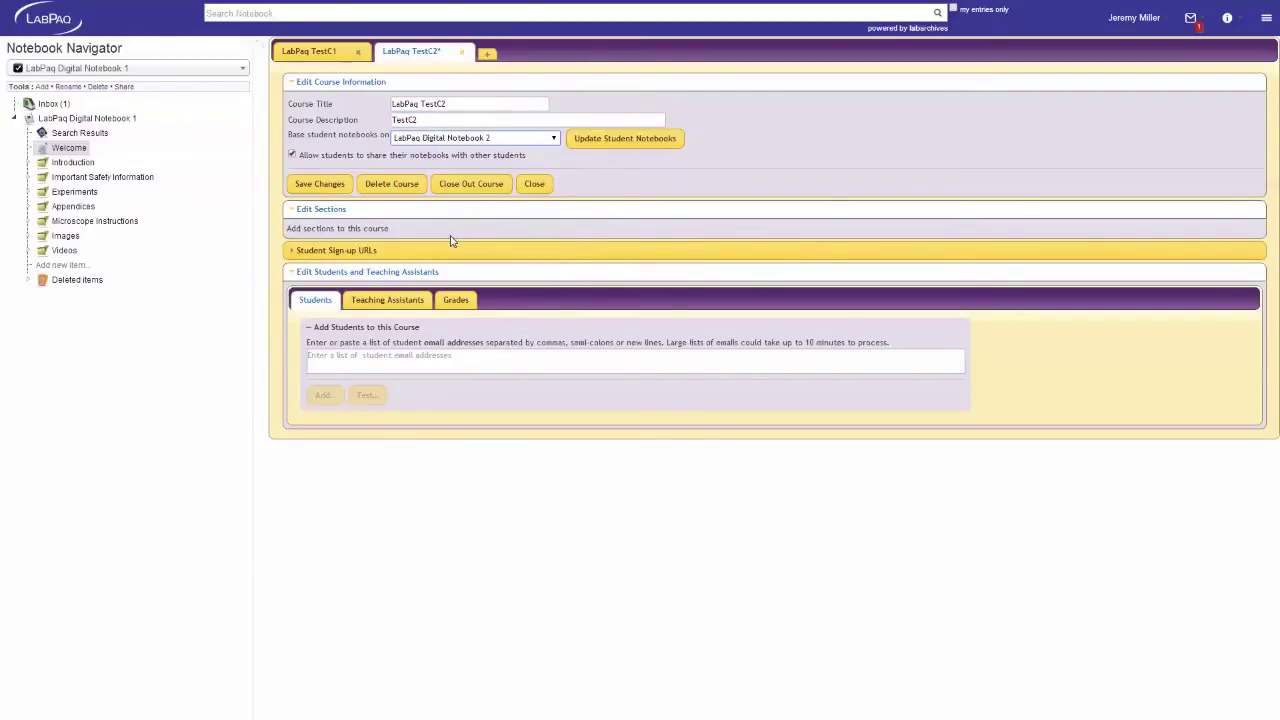
pyautogui.click(324, 188)
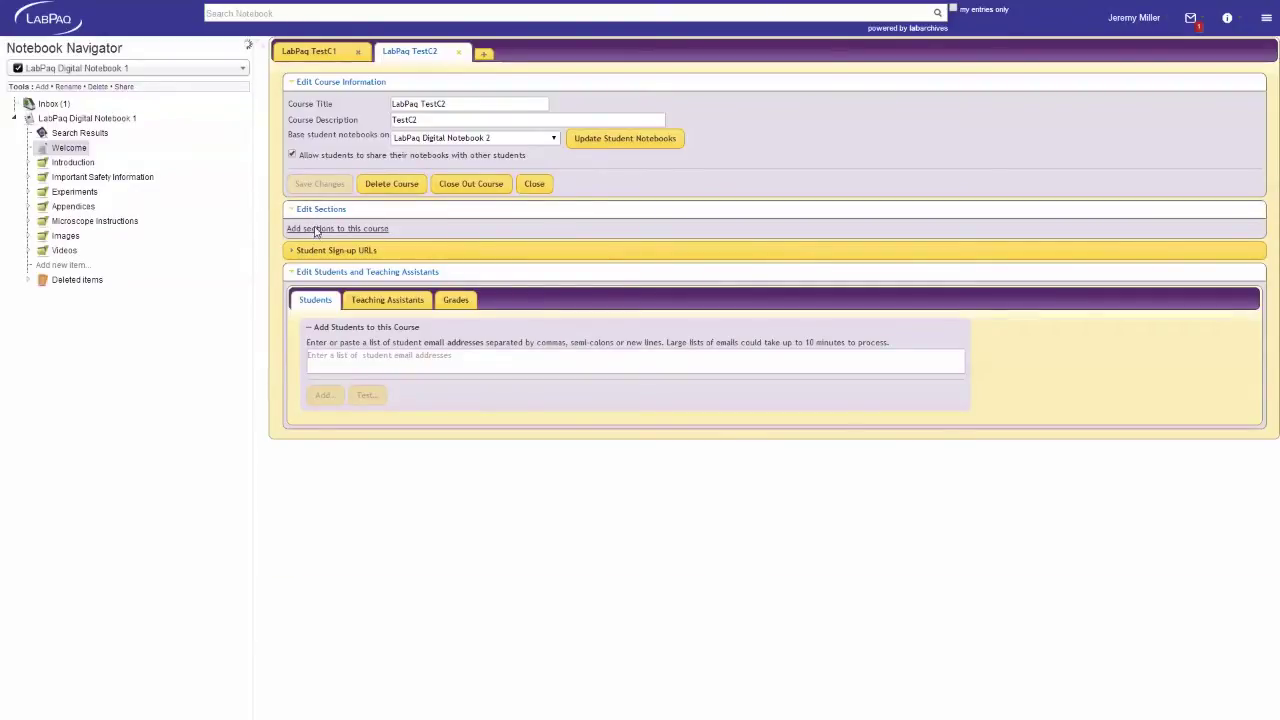
pyautogui.click(316, 229)
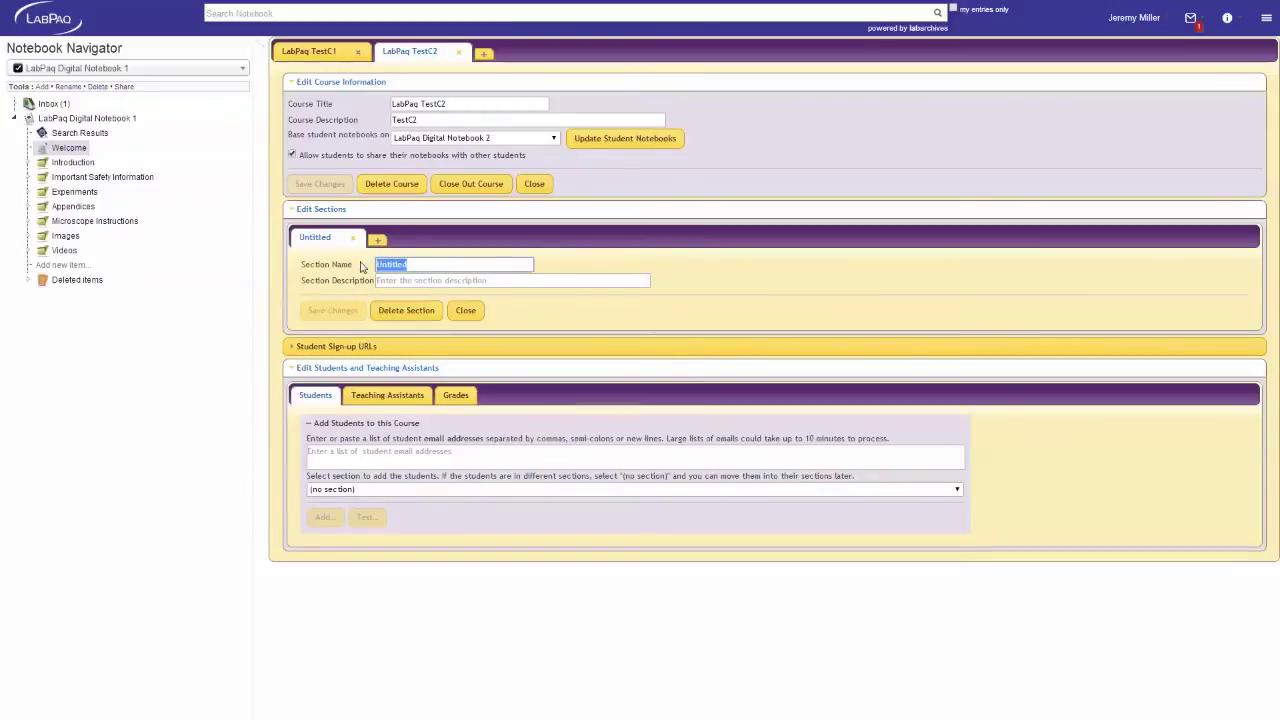
# Name the first section 'SectionT1' with description 'T1' and save it
pyautogui.write('Section')
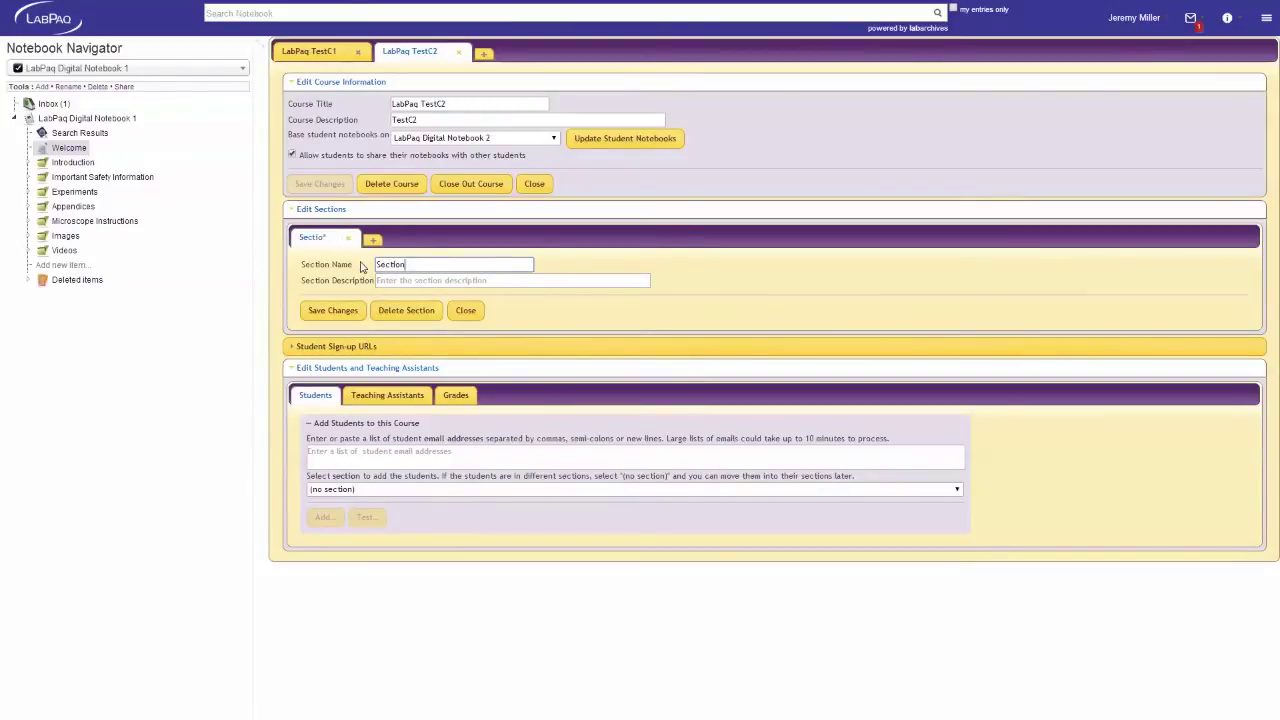
pyautogui.write('T1')
pyautogui.press('Tab')
pyautogui.write('T')
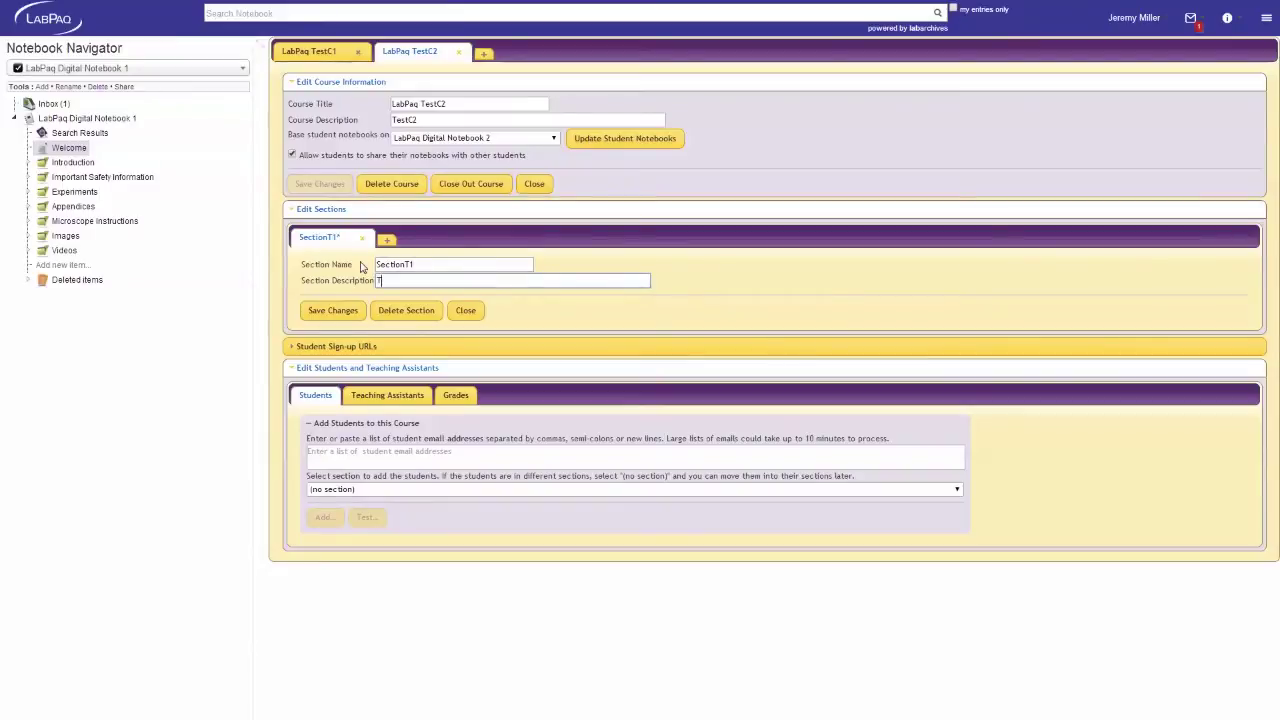
pyautogui.click(336, 311)
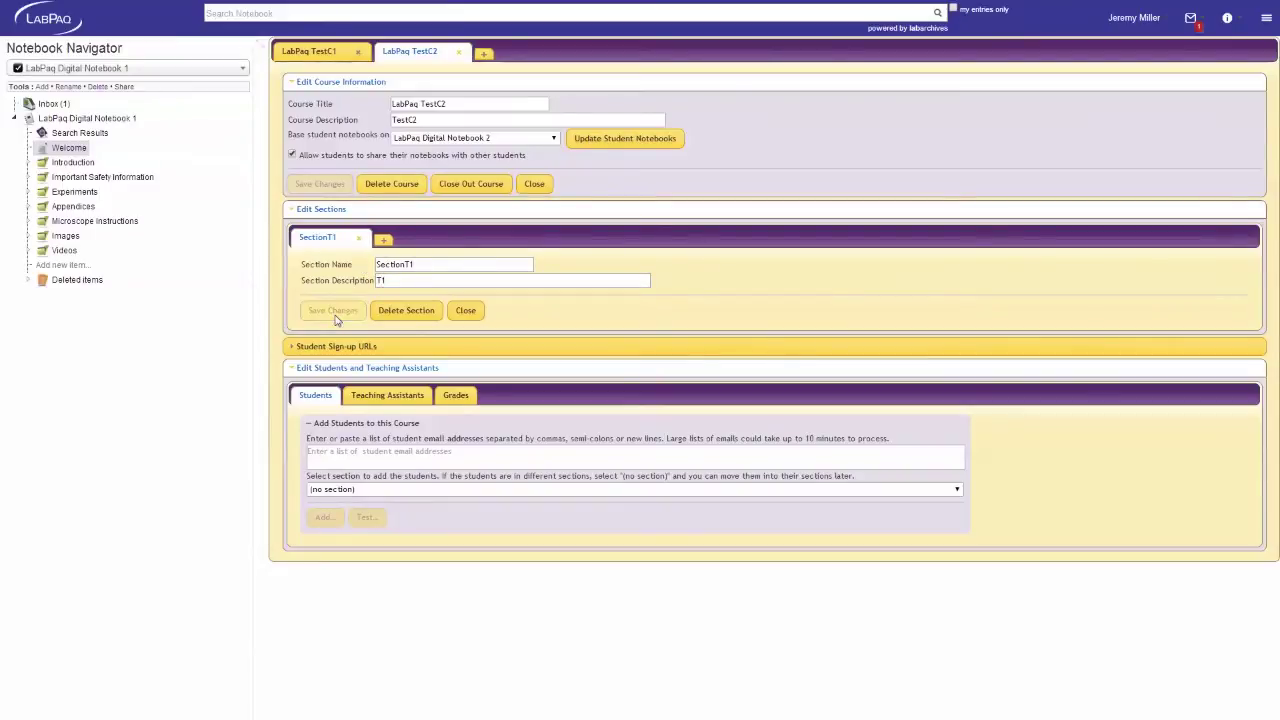
# Add a second section 'SectionT2' with description 'T2', save it, and show the sign-up URLs
pyautogui.click(383, 240)
pyautogui.doubleClick(405, 263)
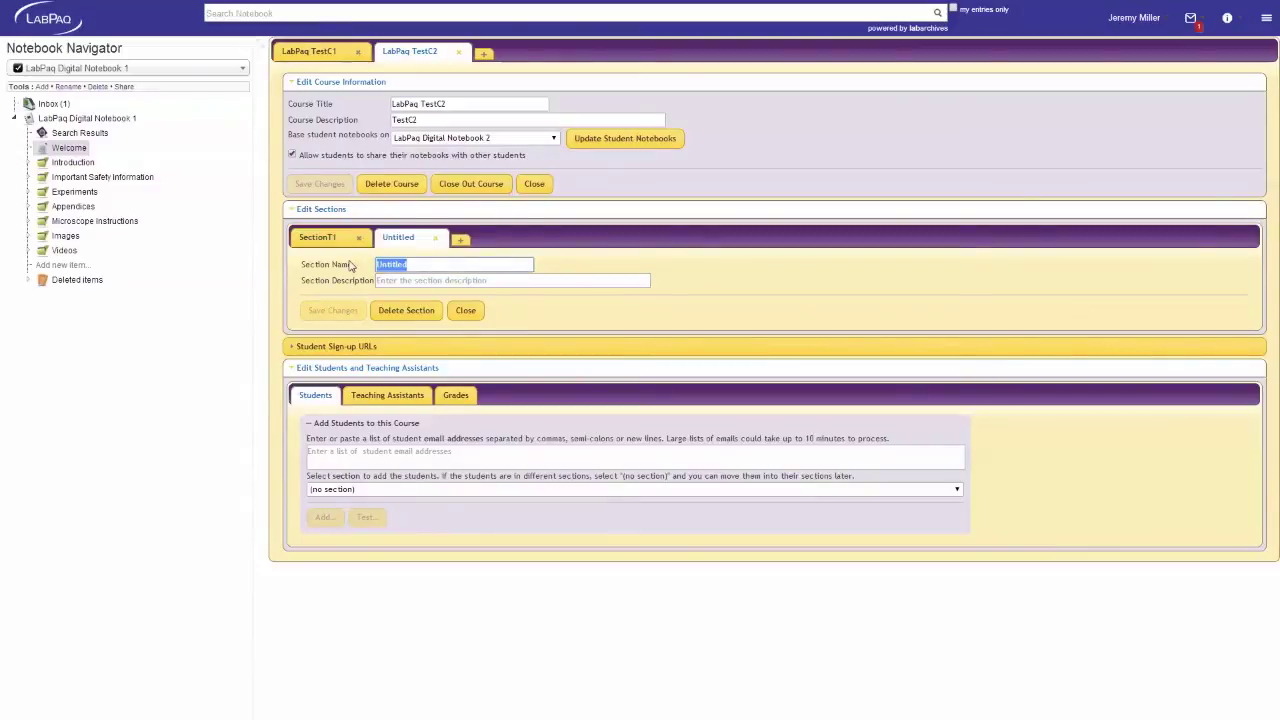
pyautogui.write('Section')
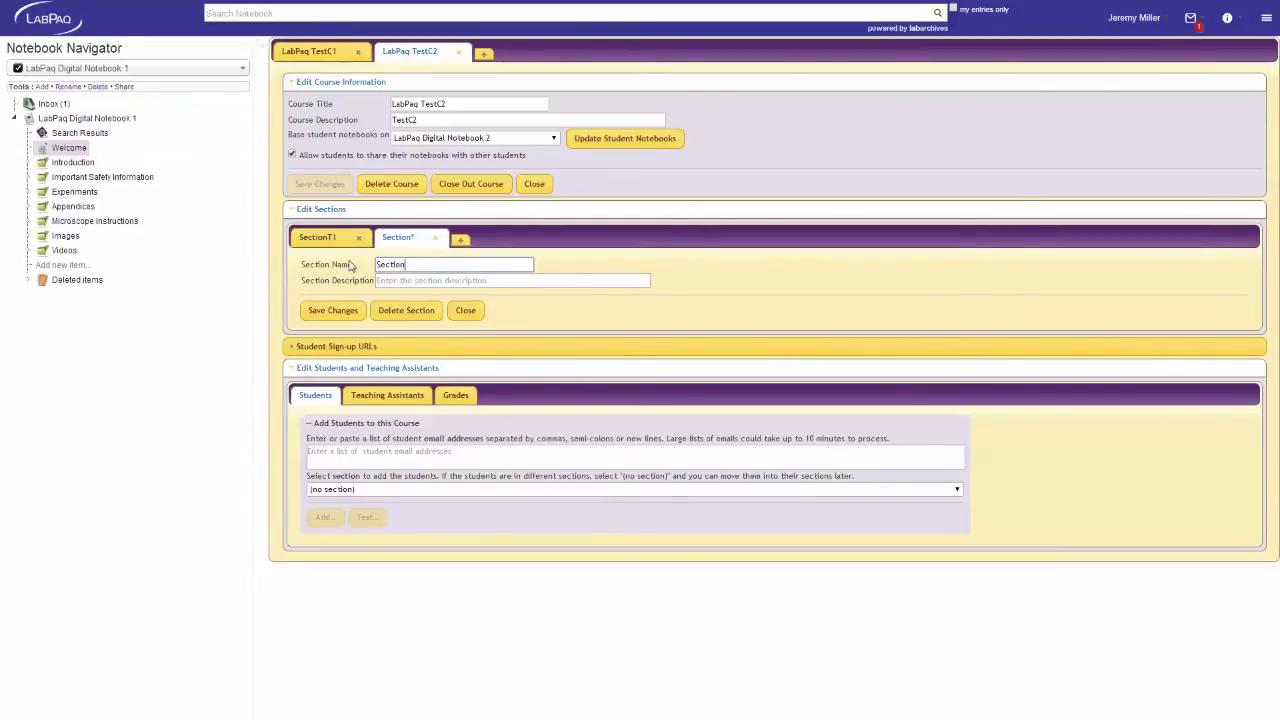
pyautogui.write('T2')
pyautogui.click(379, 280)
pyautogui.write('T')
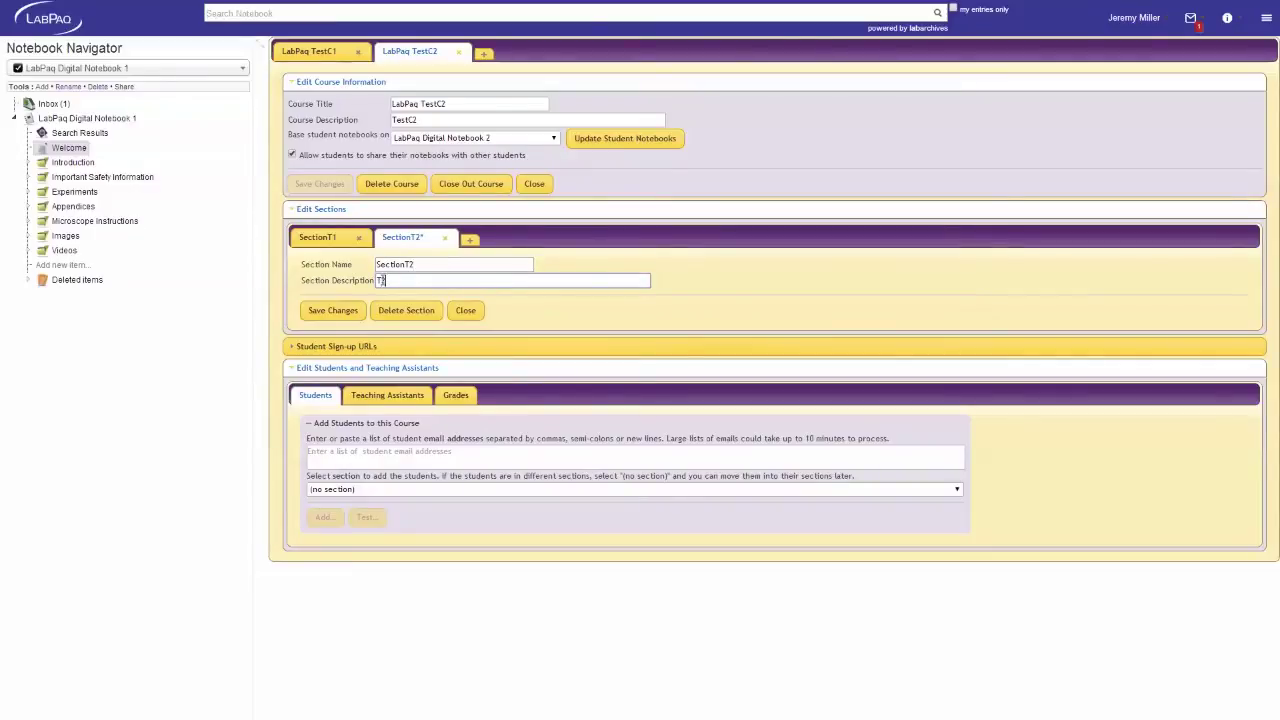
pyautogui.click(339, 312)
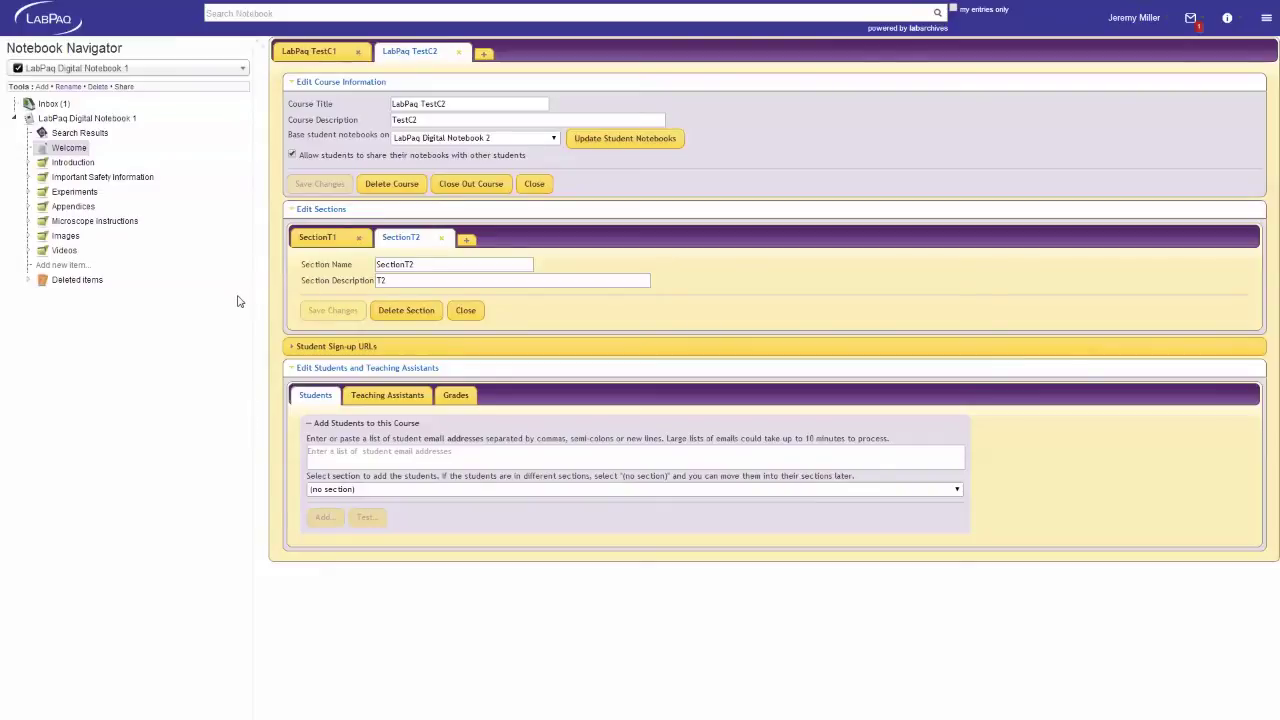
pyautogui.click(312, 346)
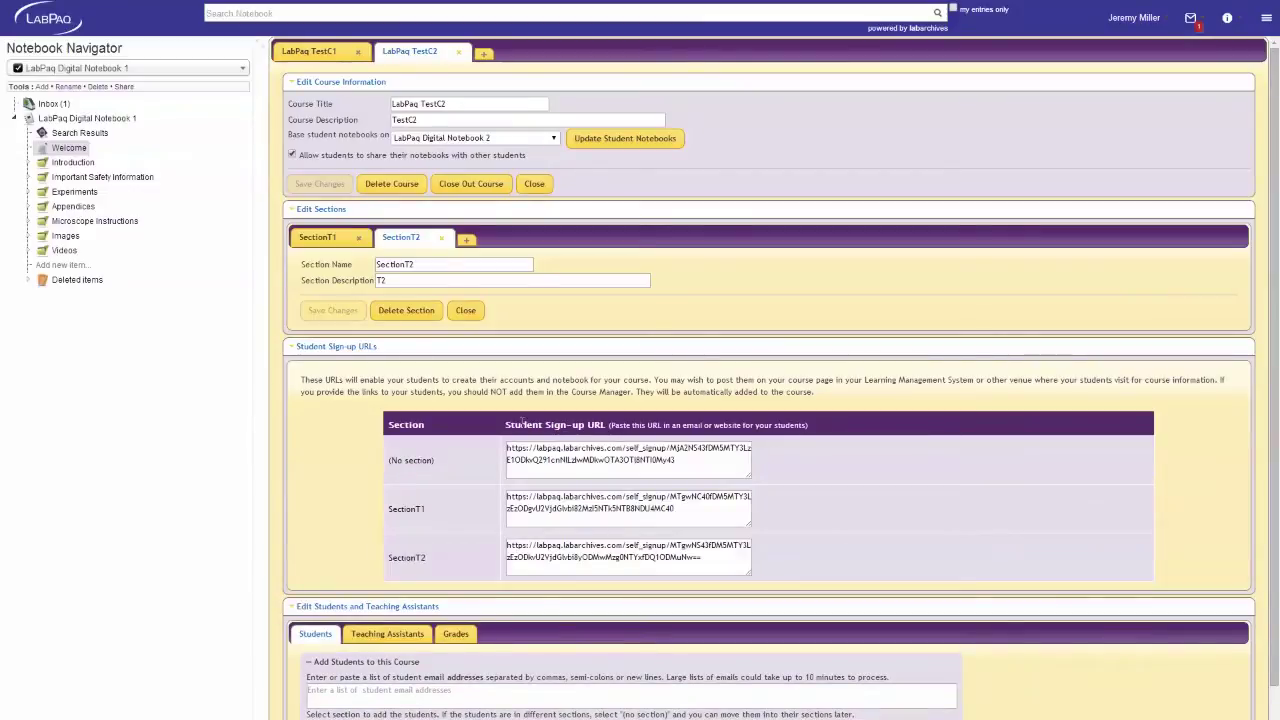
# Select the no-section, SectionT1 and SectionT2 sign-up URLs in turn for copying
pyautogui.click(597, 447)
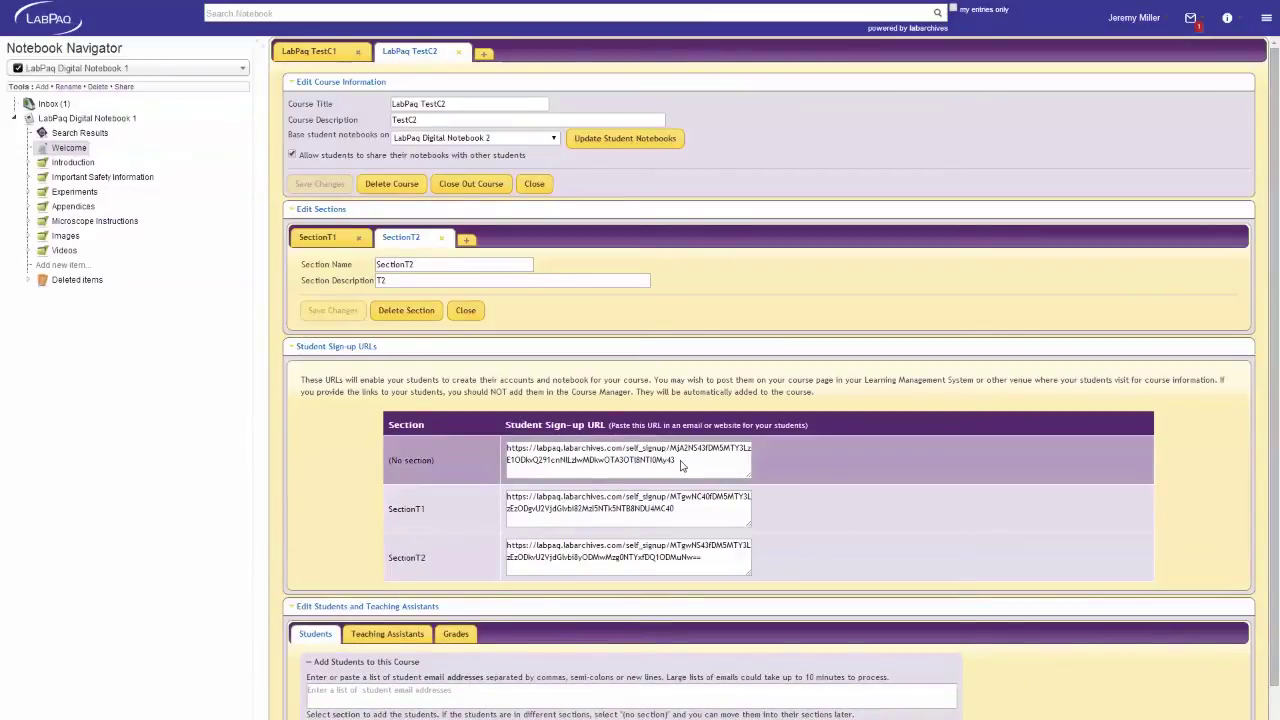
pyautogui.moveTo(686, 465); pyautogui.dragTo(545, 449)
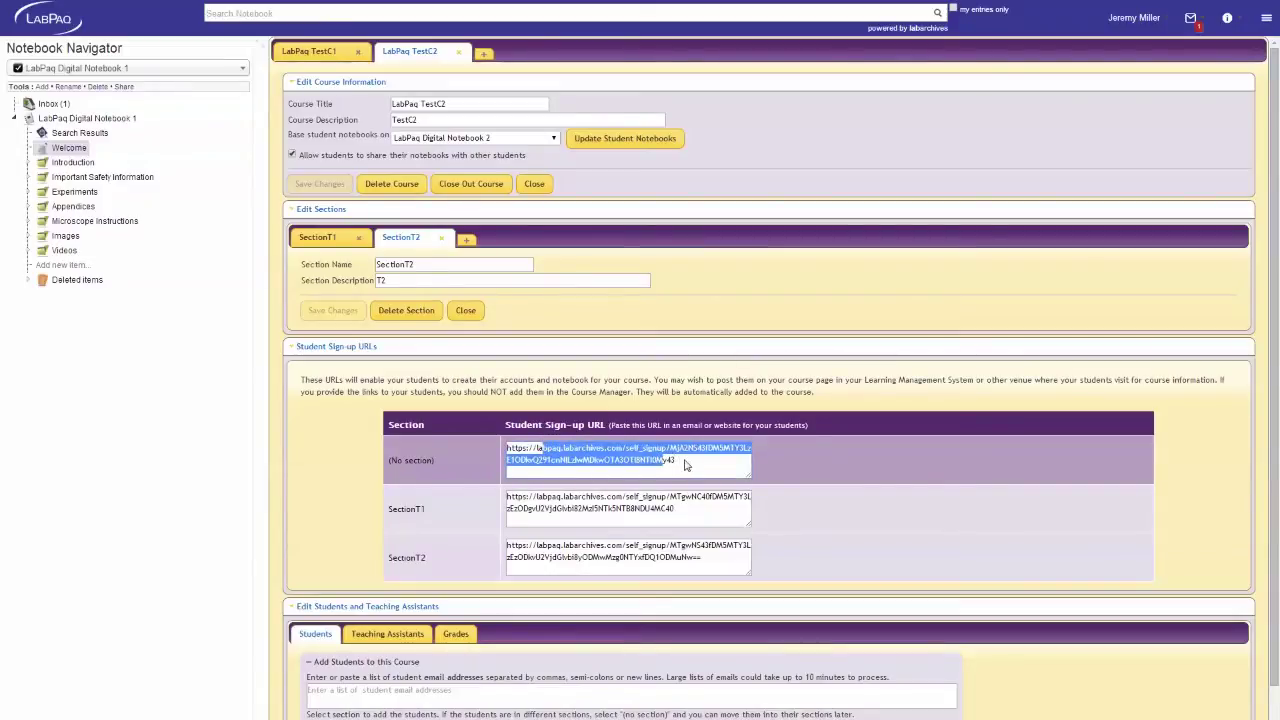
pyautogui.click(695, 513)
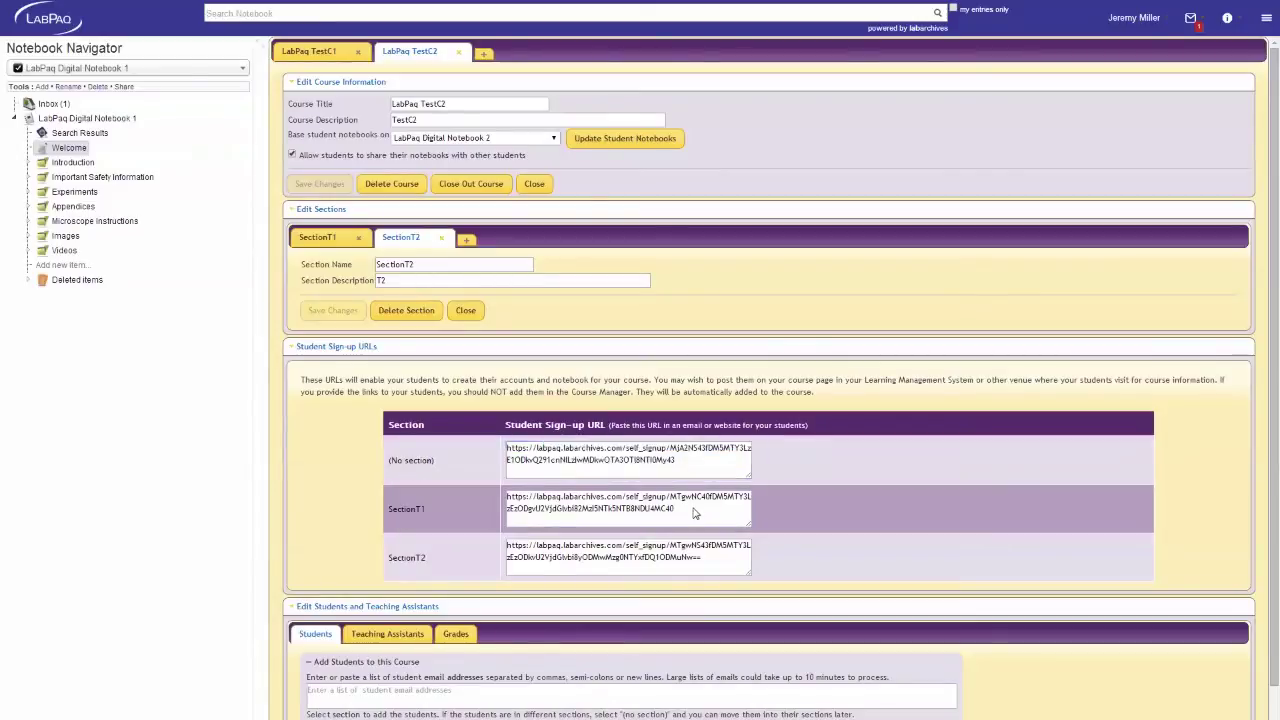
pyautogui.moveTo(672, 510); pyautogui.dragTo(469, 505)
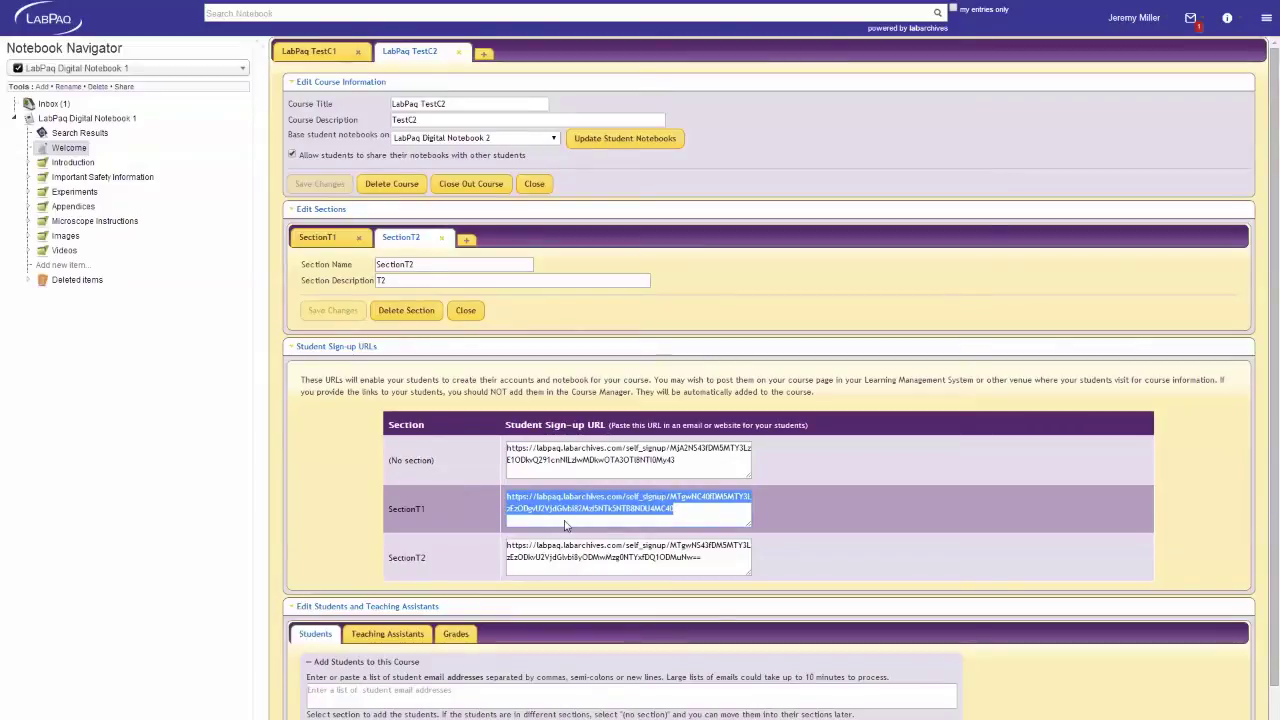
pyautogui.click(714, 566)
pyautogui.moveTo(707, 560); pyautogui.dragTo(455, 546)
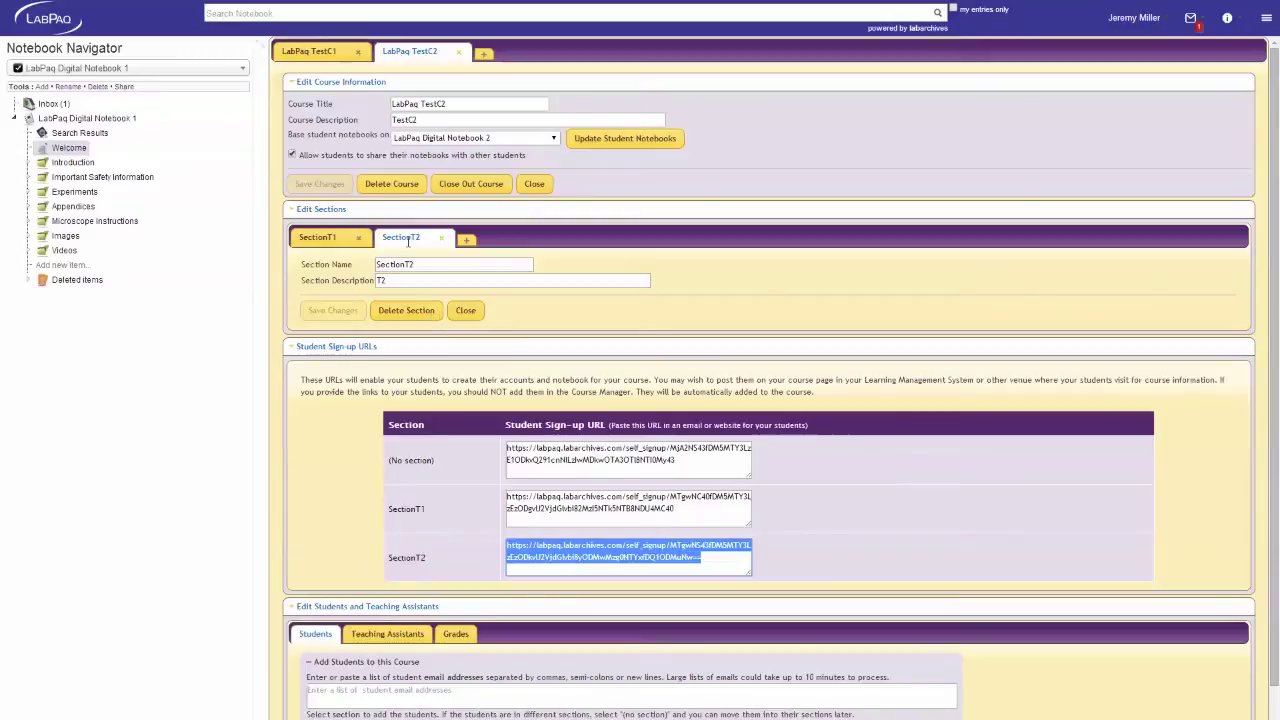
pyautogui.click(323, 55)
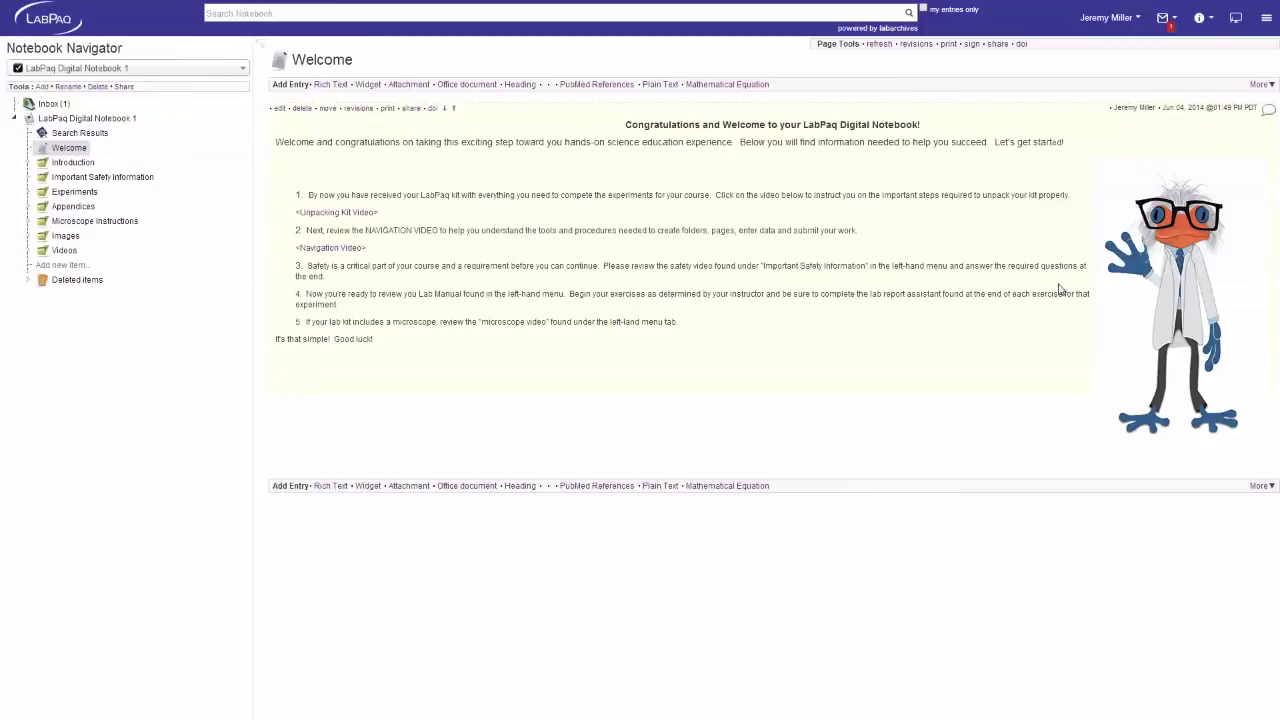
# Reopen Course Manager to view LabPaq TestC1's two enrolled students and their activities
pyautogui.click(1236, 20)
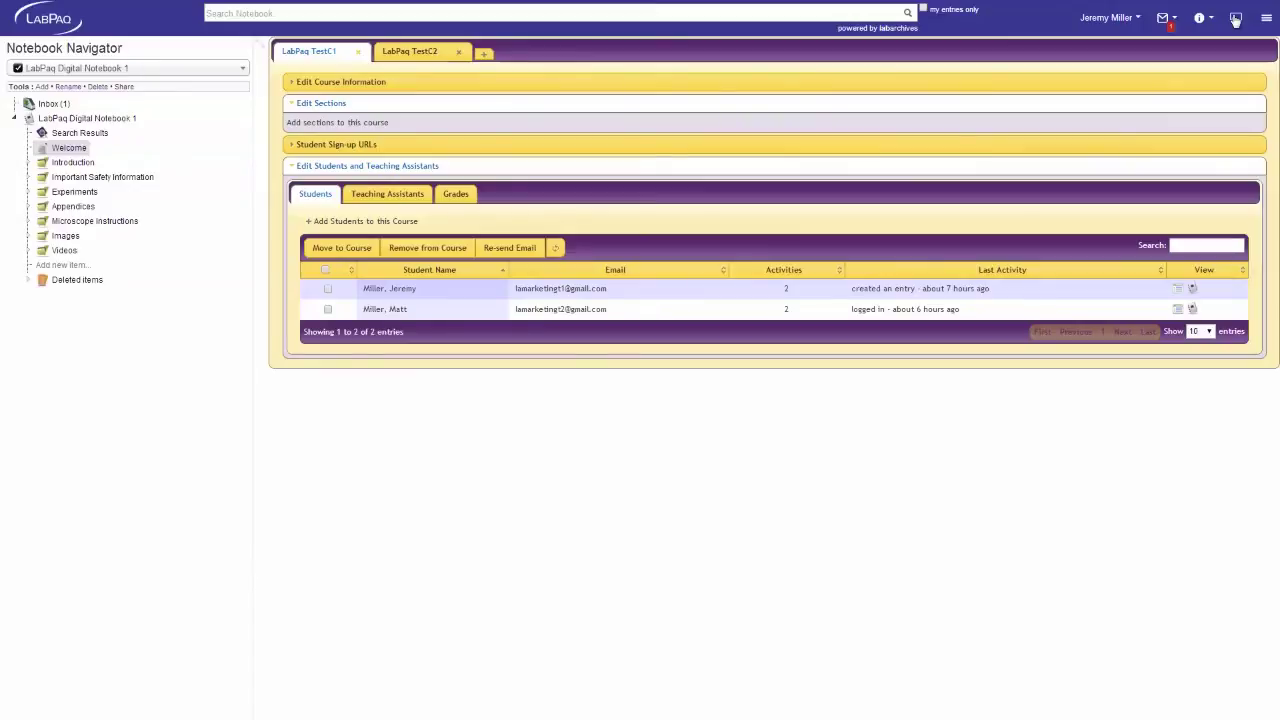
# Comment 'Try to include more detail' on the second student's Overview of Anatomy report
pyautogui.click(1192, 310)
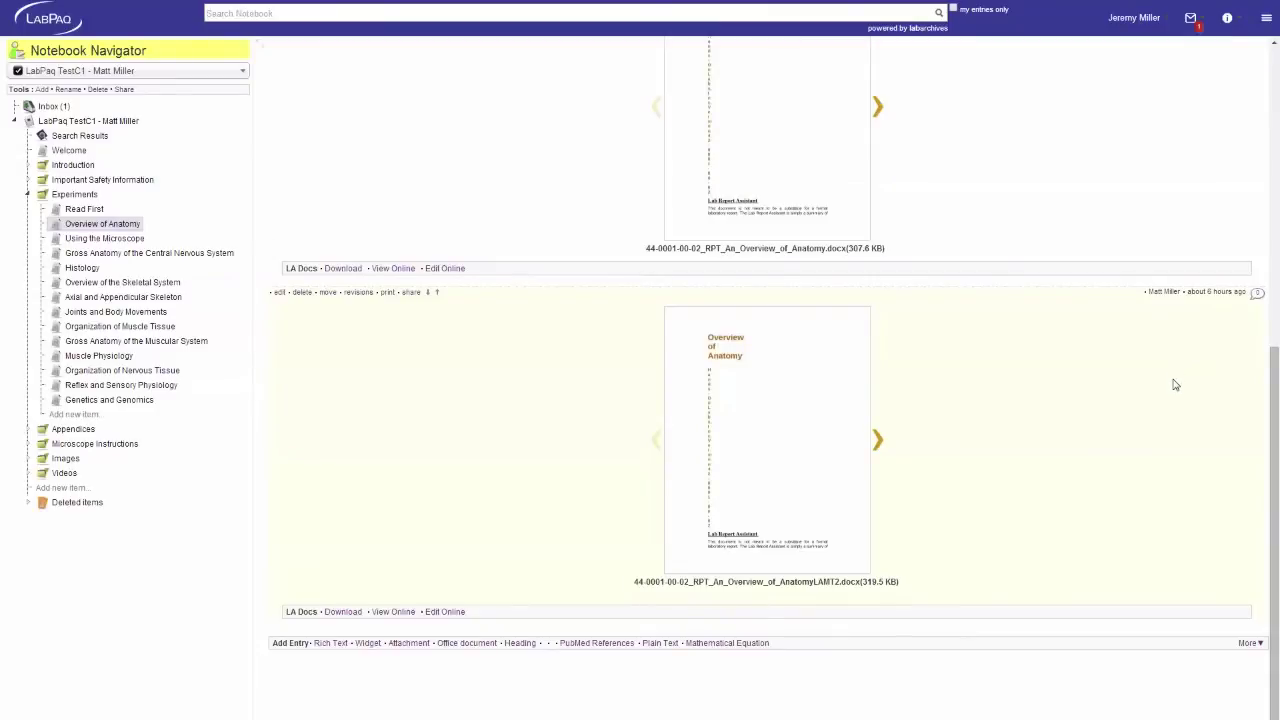
pyautogui.click(1259, 295)
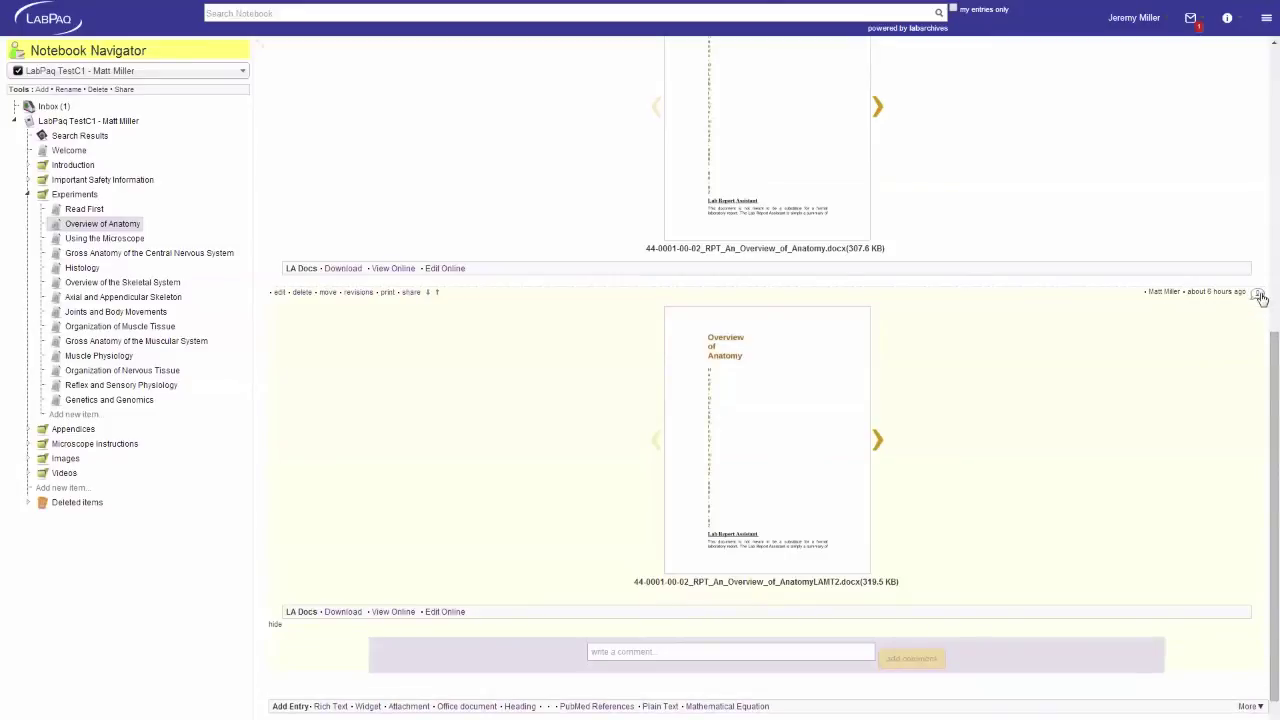
pyautogui.click(624, 650)
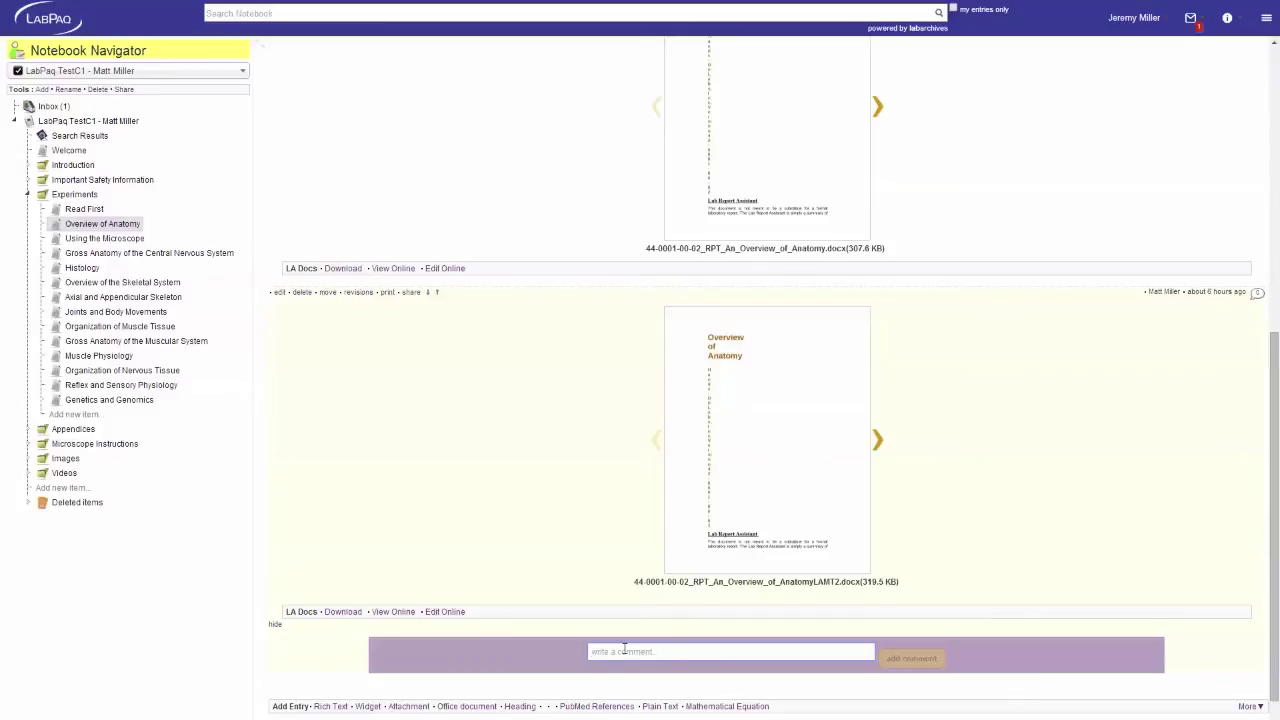
pyautogui.write('Th')
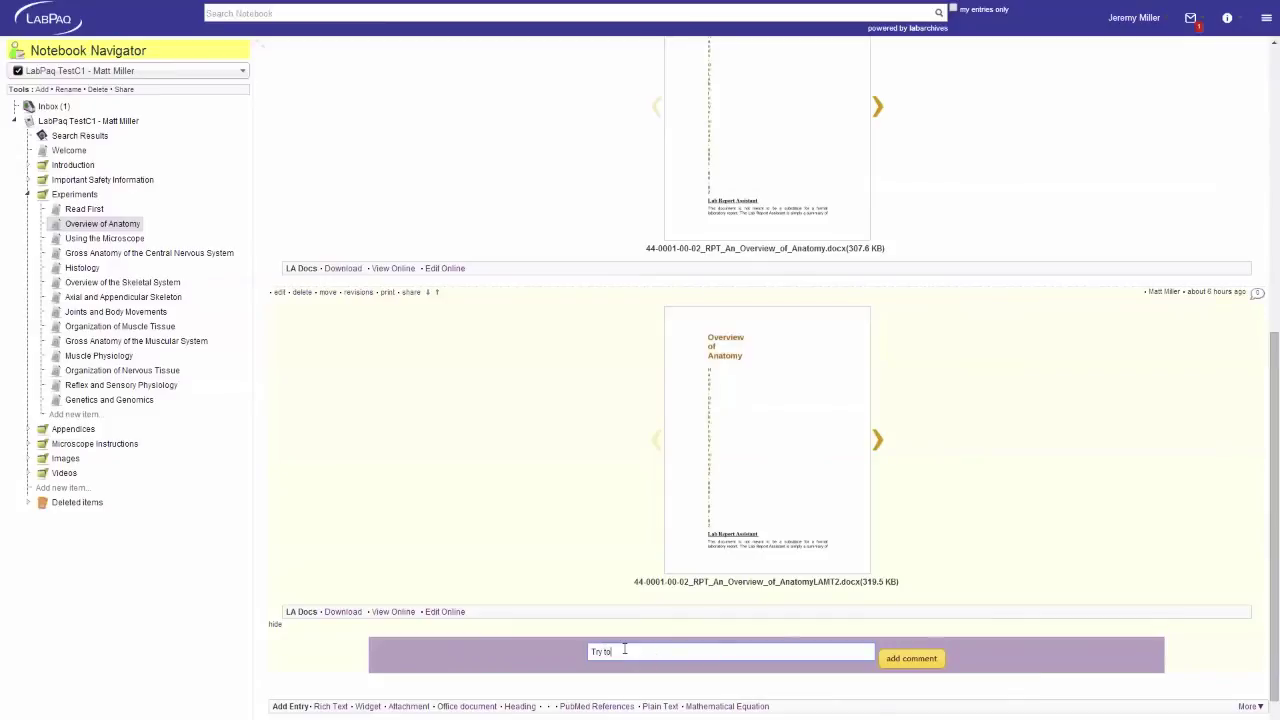
pyautogui.write('include more detail')
pyautogui.click(903, 659)
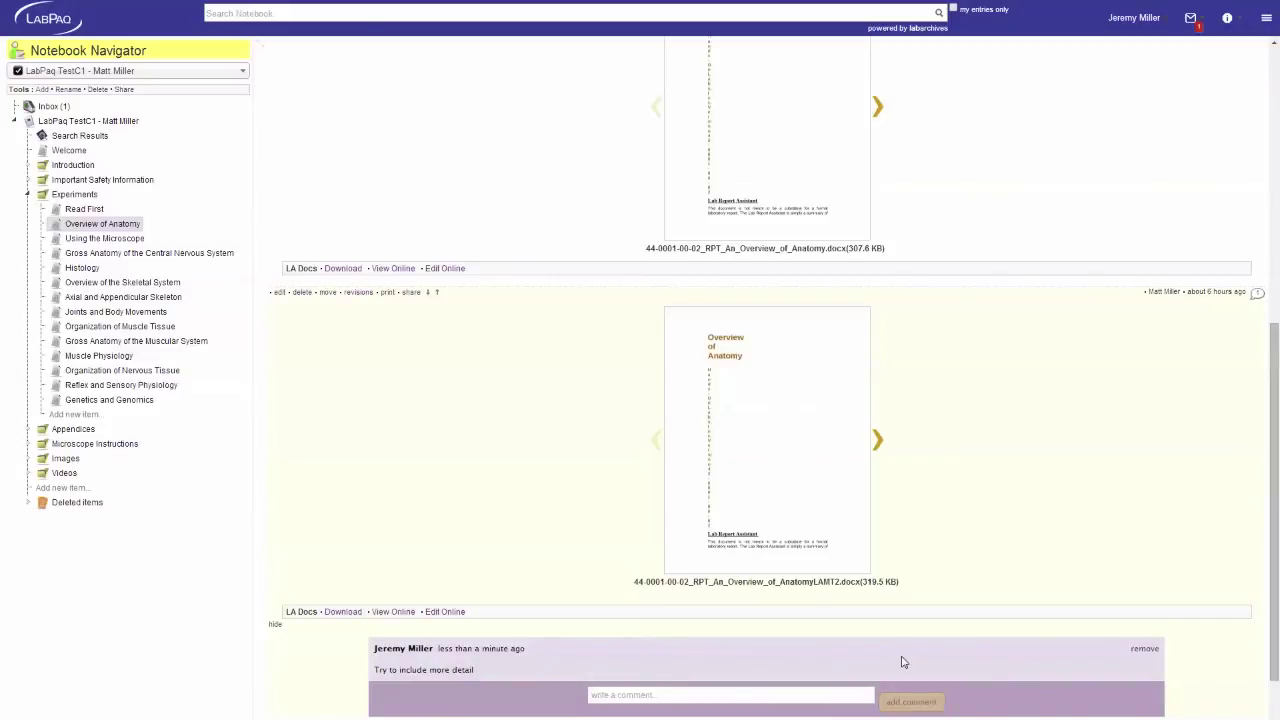